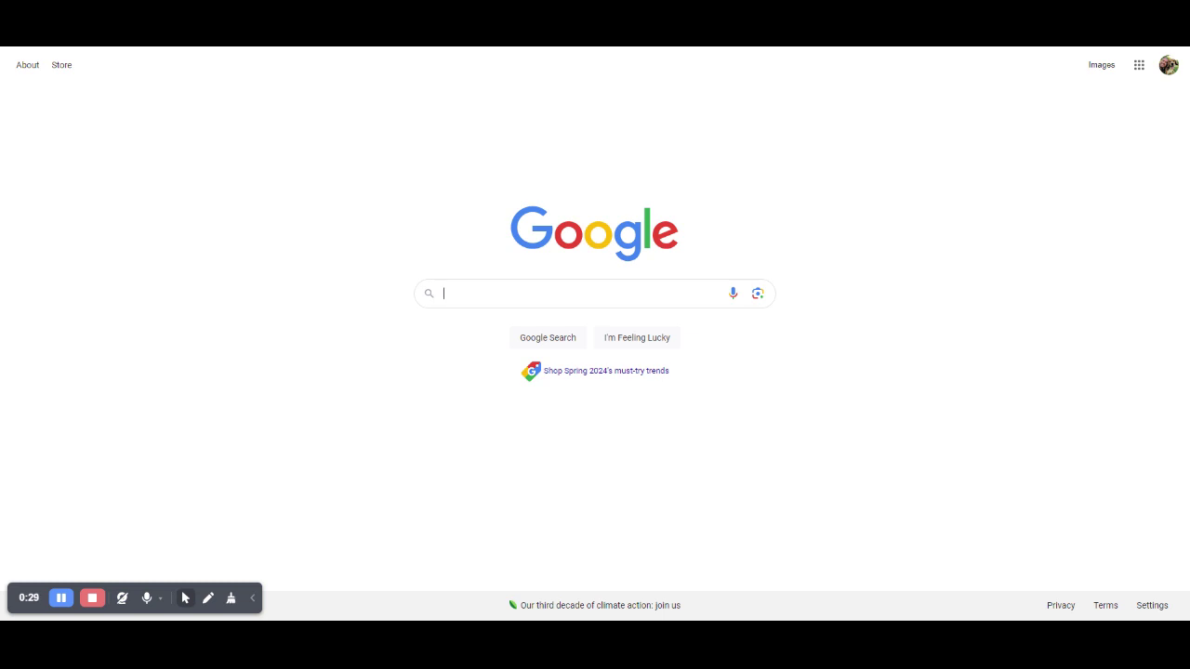
# - Search the web for "wildcats"
pyautogui.write('wilda')
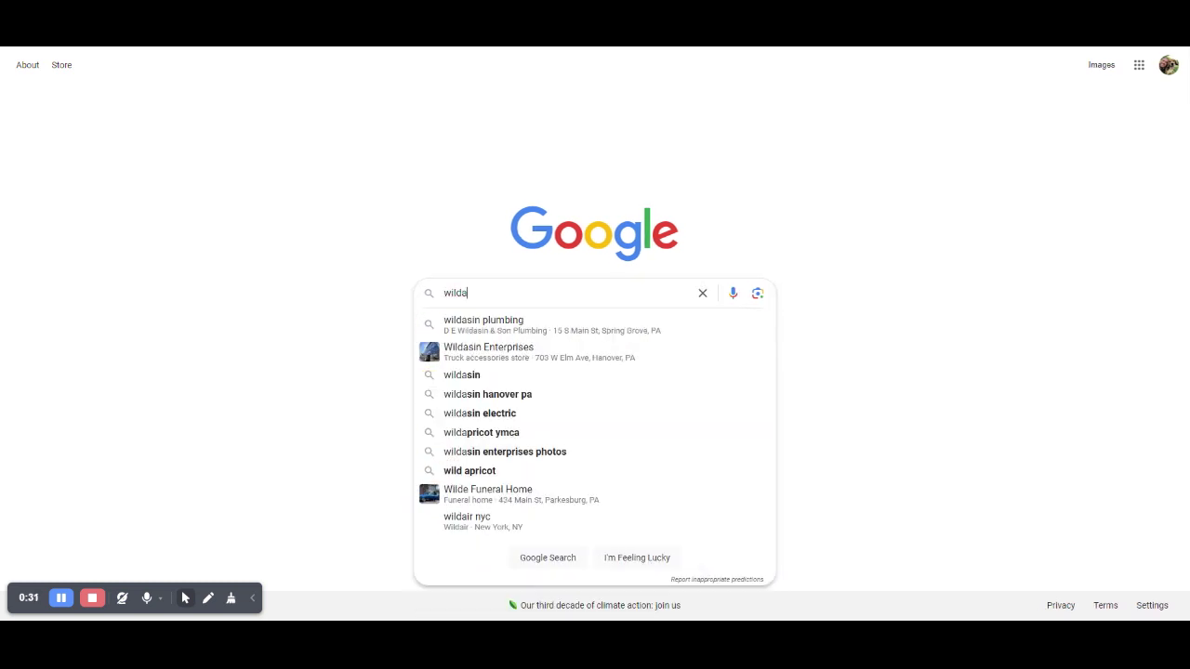
pyautogui.press('BackSpace')
pyautogui.write('cats')
pyautogui.press('Return')
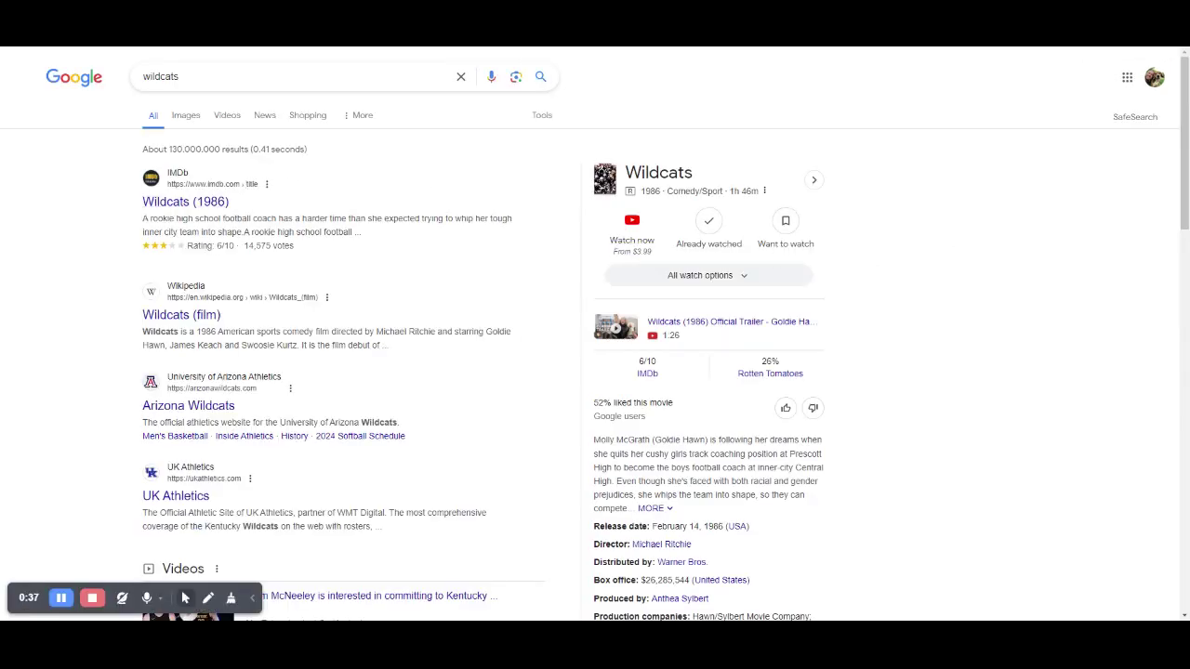
# - Examine the result count for the wildcats search and look through the kinds of sites listed on the results page
pyautogui.moveTo(168, 149); pyautogui.dragTo(248, 149)
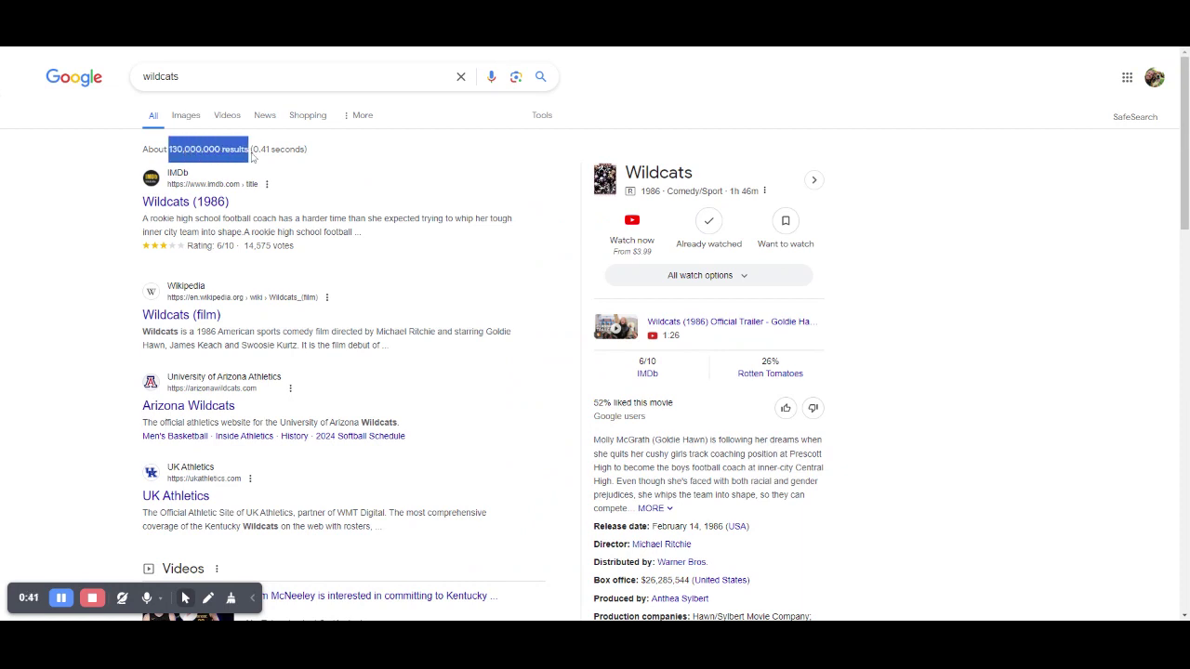
pyautogui.click(367, 161)
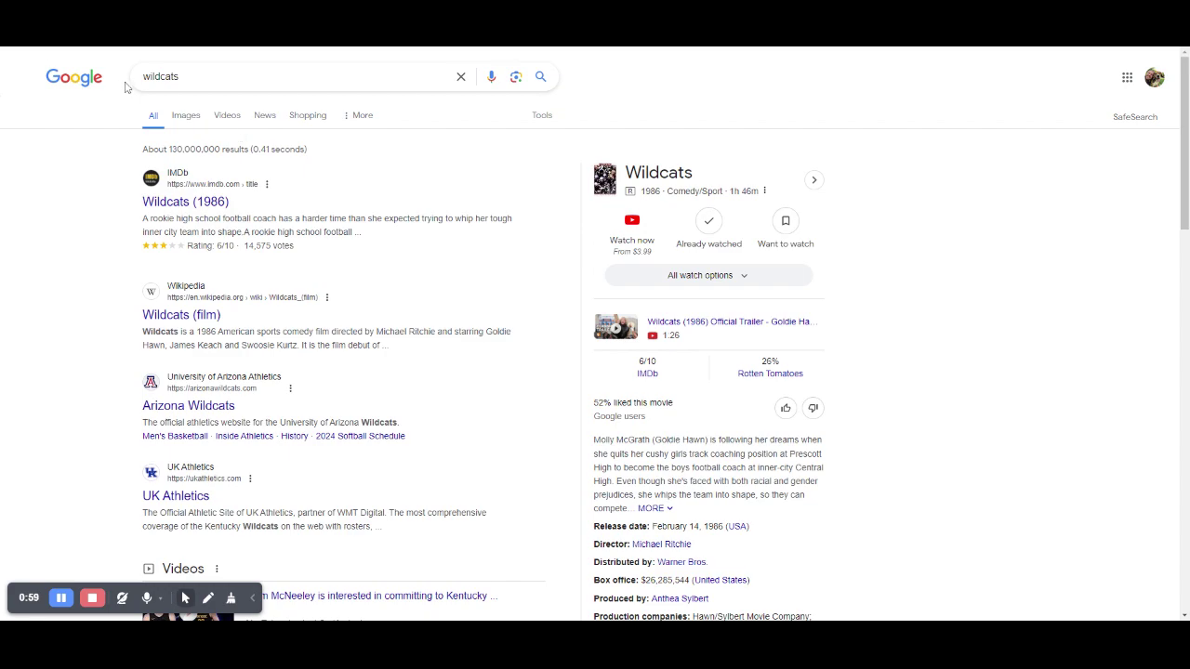
pyautogui.scroll(-1, 249, 226)
pyautogui.scroll(-6, 248, 226)
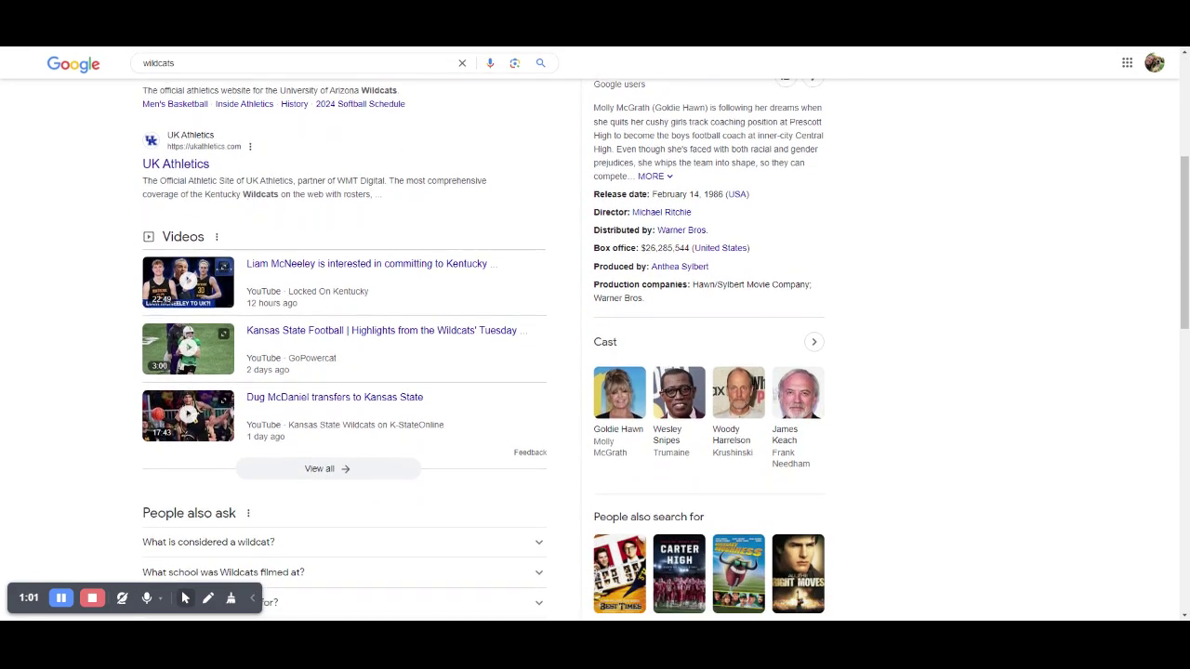
pyautogui.scroll(-2, 248, 226)
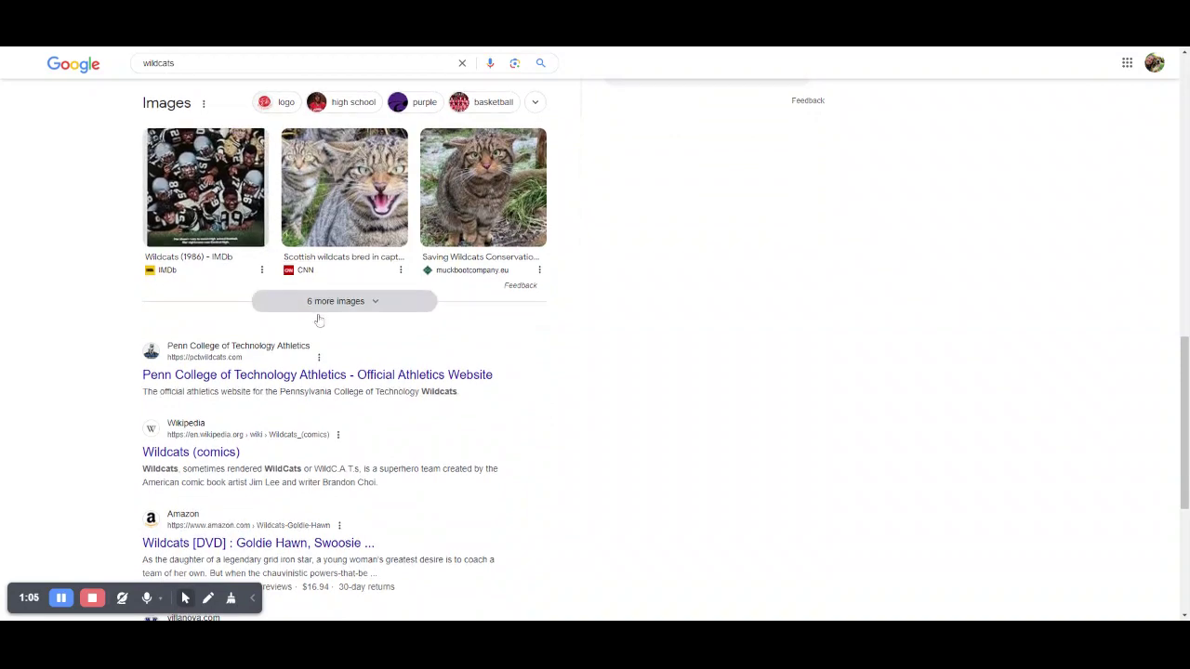
pyautogui.scroll(-4, 321, 311)
pyautogui.scroll(-4, 323, 318)
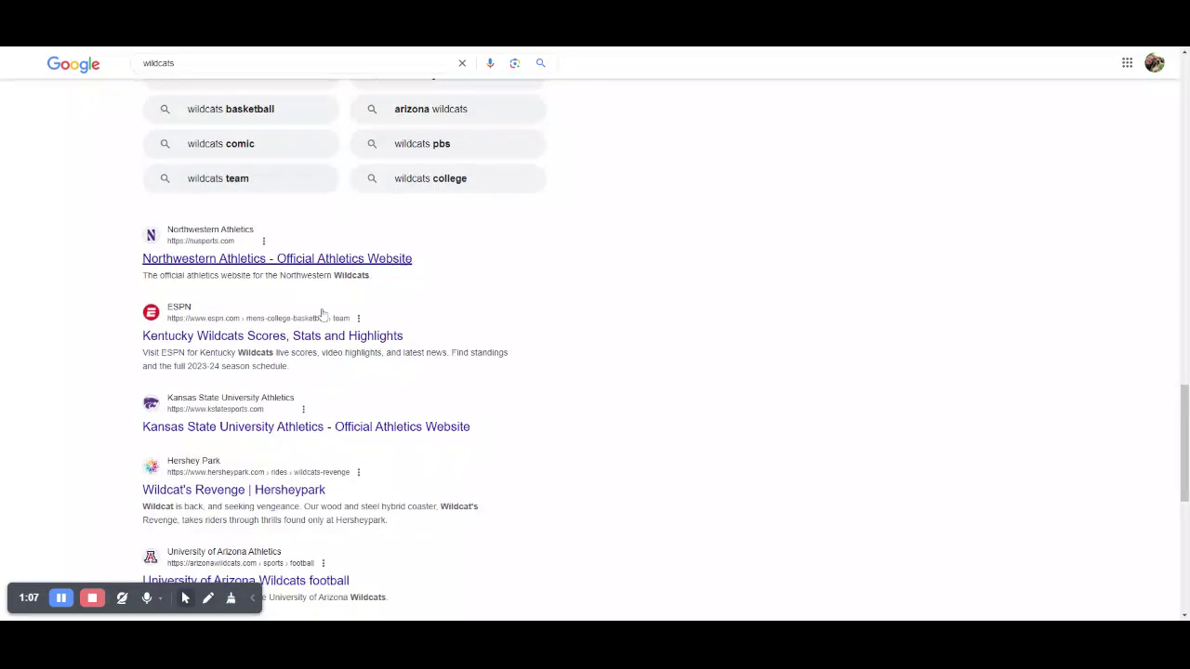
pyautogui.scroll(-1, 322, 313)
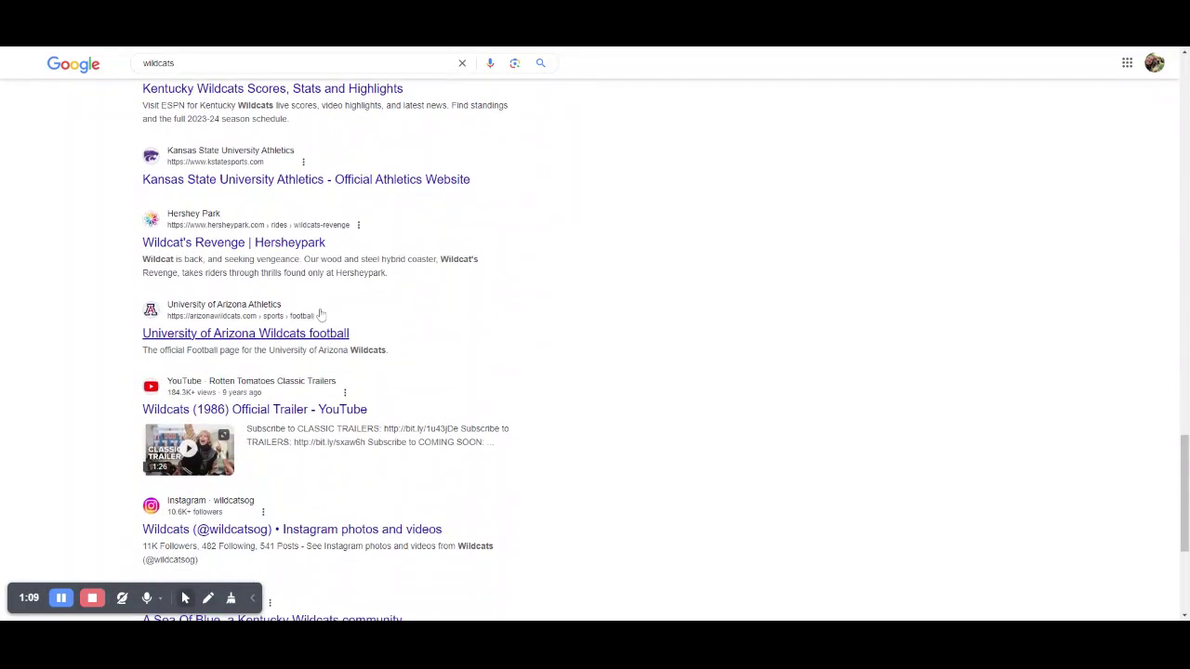
pyautogui.scroll(10, 316, 316)
pyautogui.scroll(4, 310, 316)
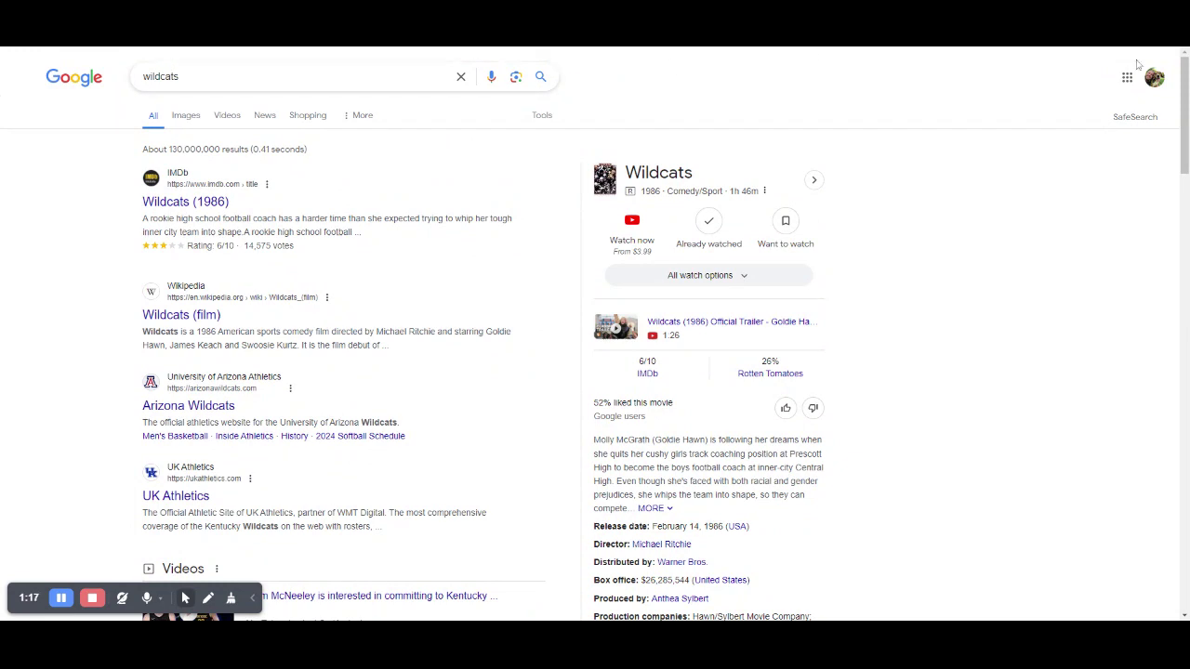
# - Run an Advanced Search for wildcats that excludes pages containing the words kentucky and arizona
pyautogui.click(541, 114)
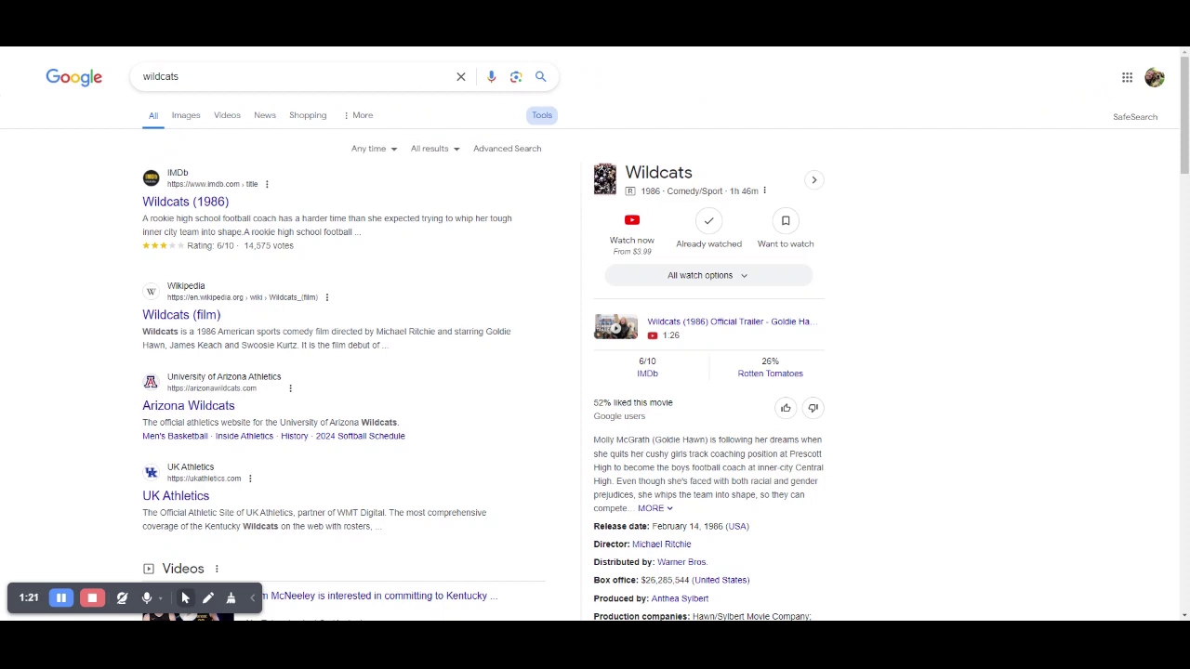
pyautogui.click(507, 149)
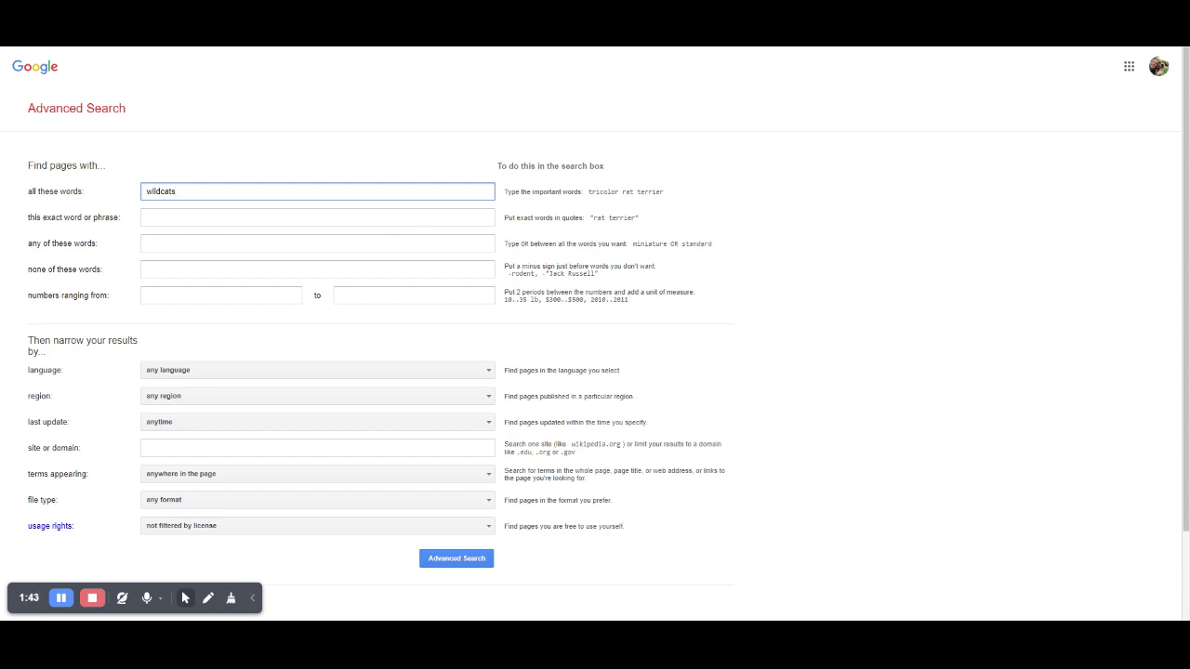
pyautogui.click(792, 176)
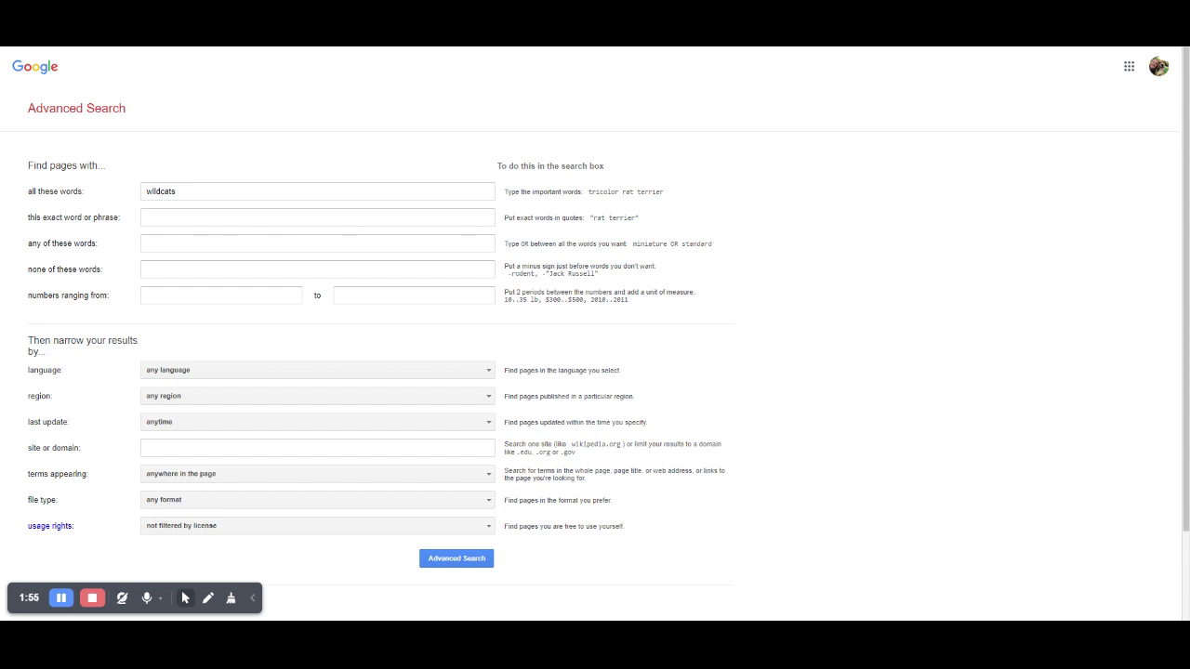
pyautogui.click(317, 269)
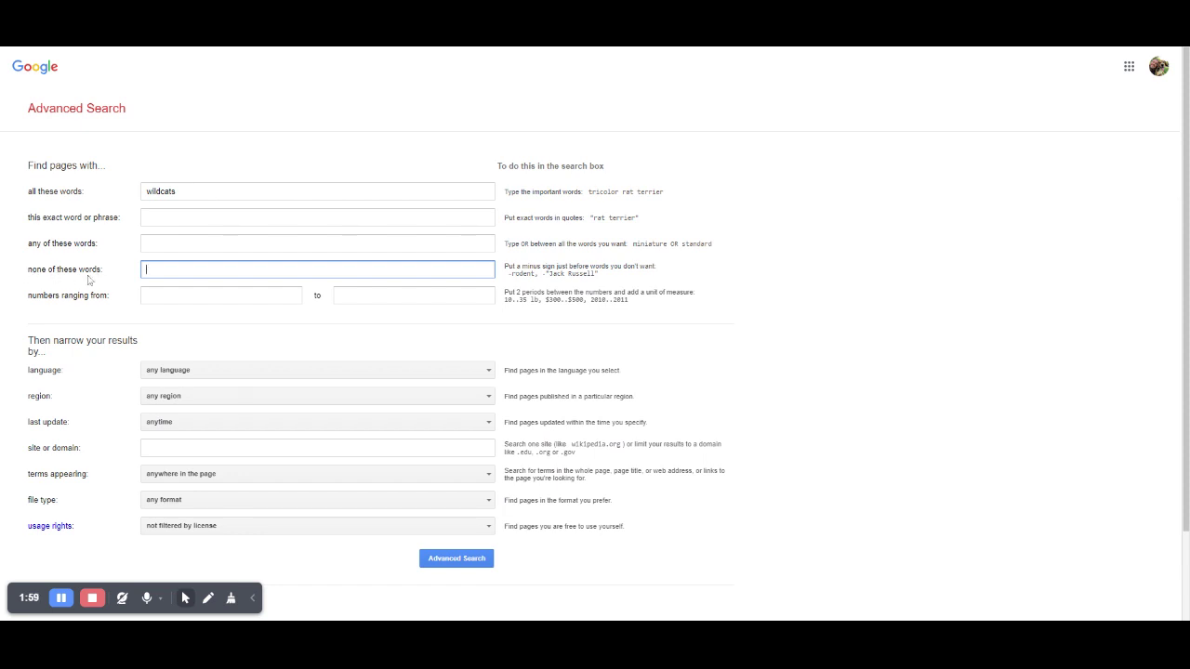
pyautogui.write('kentucky arizona')
pyautogui.click(456, 558)
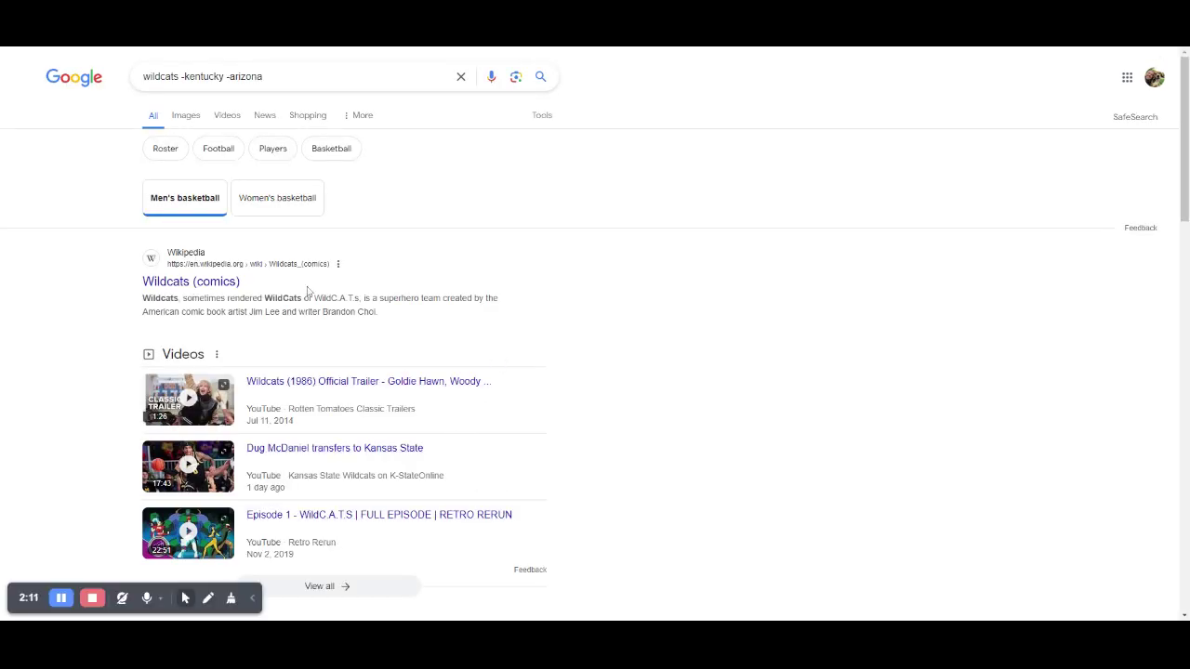
# - Look through the wildcats results that exclude kentucky and arizona to check which sites are still listed
pyautogui.scroll(-1, 276, 284)
pyautogui.scroll(1, 281, 285)
pyautogui.scroll(-1, 344, 269)
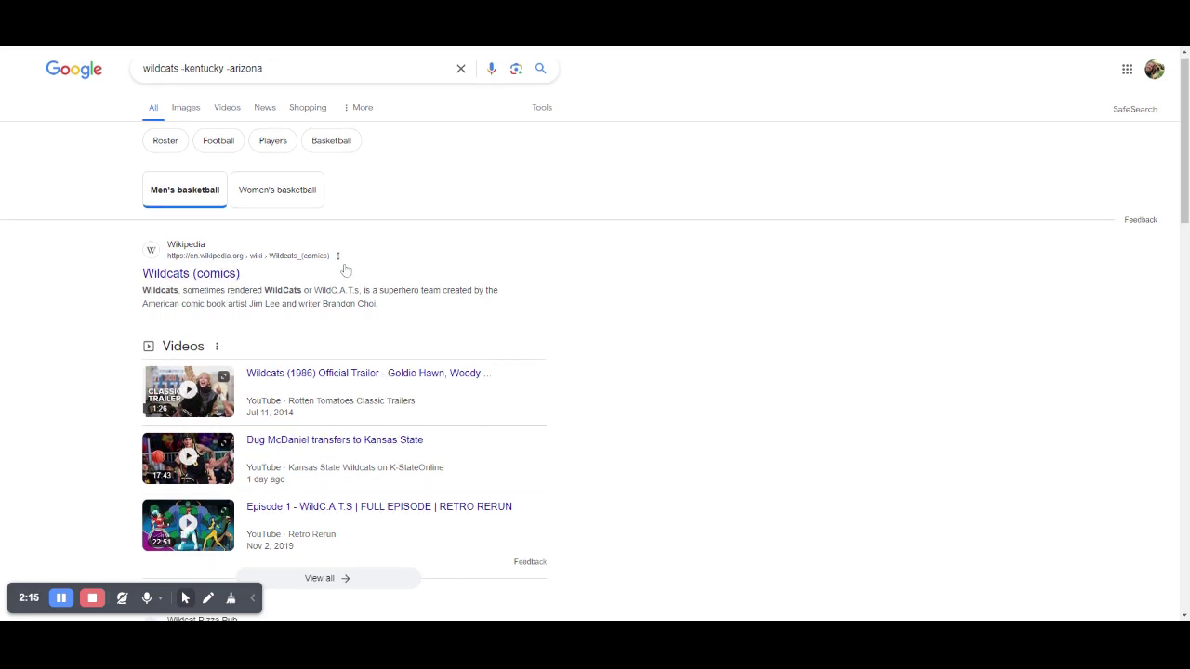
pyautogui.scroll(-5, 344, 269)
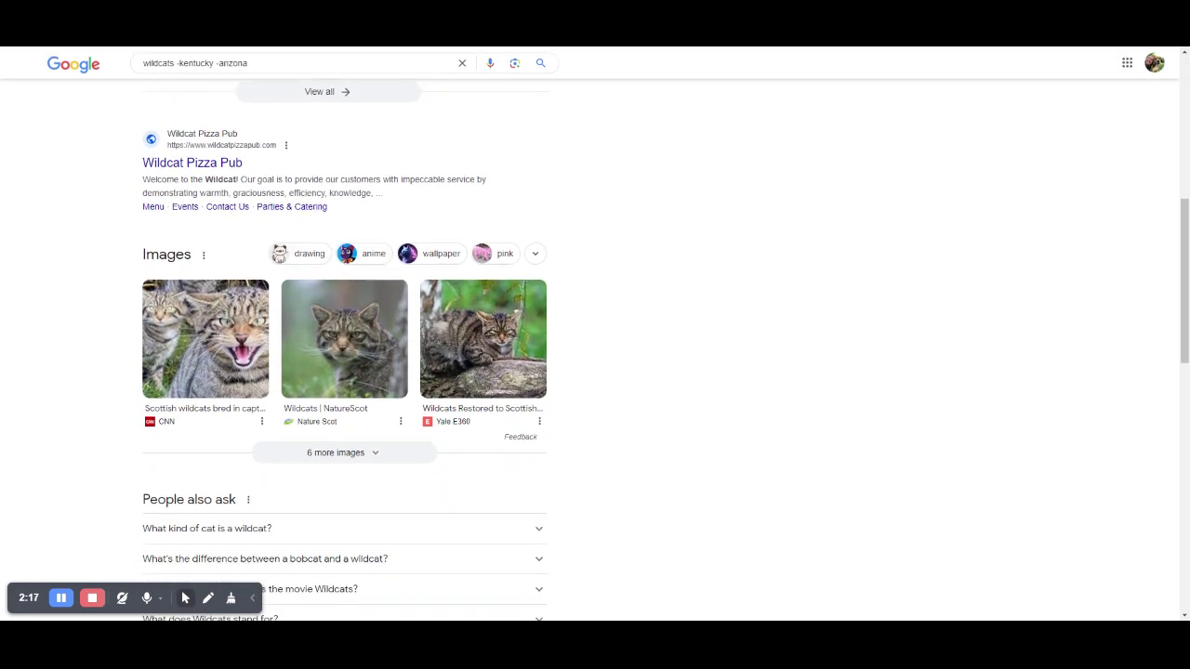
pyautogui.scroll(-1, 292, 219)
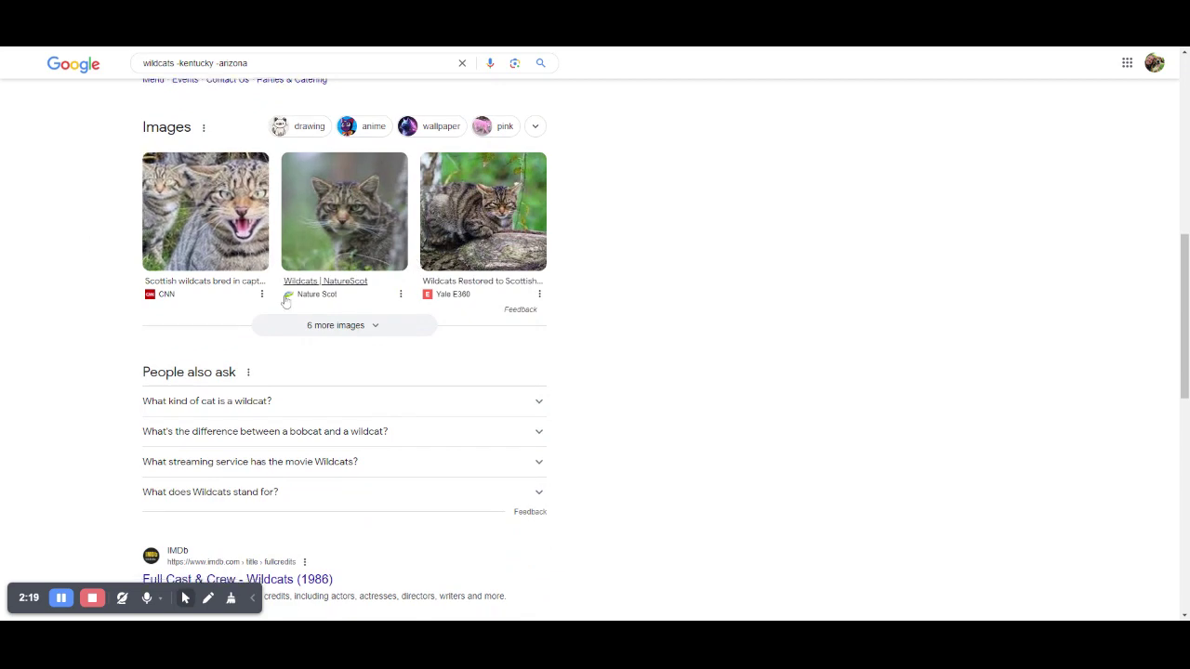
pyautogui.scroll(-5, 285, 300)
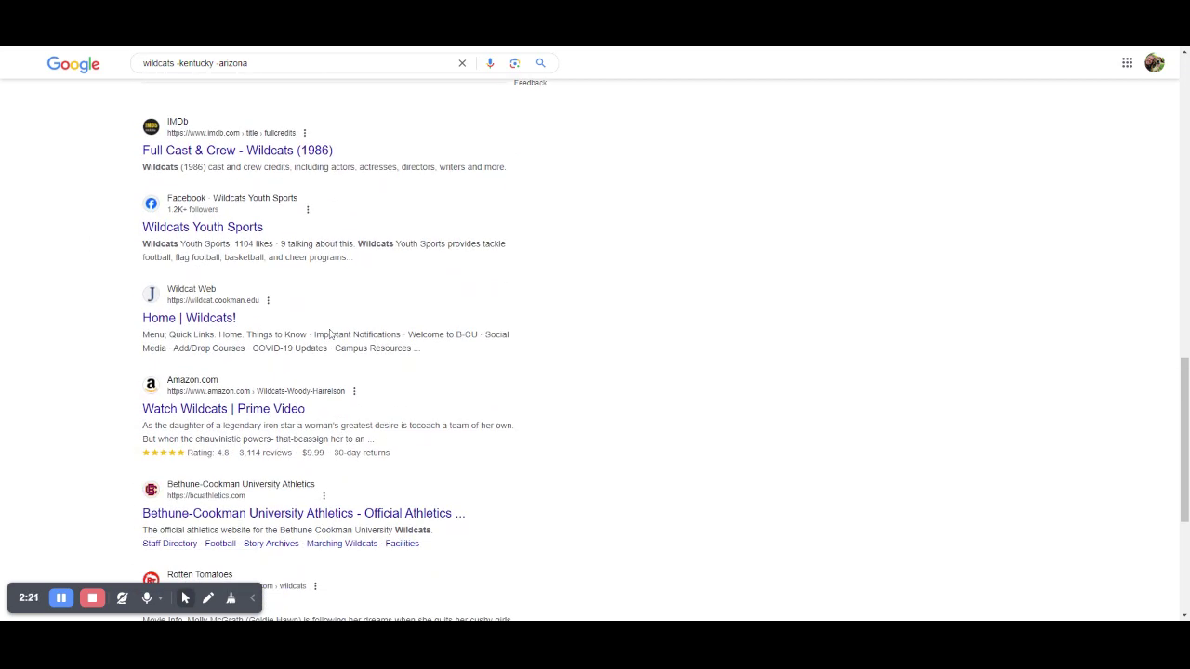
pyautogui.scroll(-3, 330, 335)
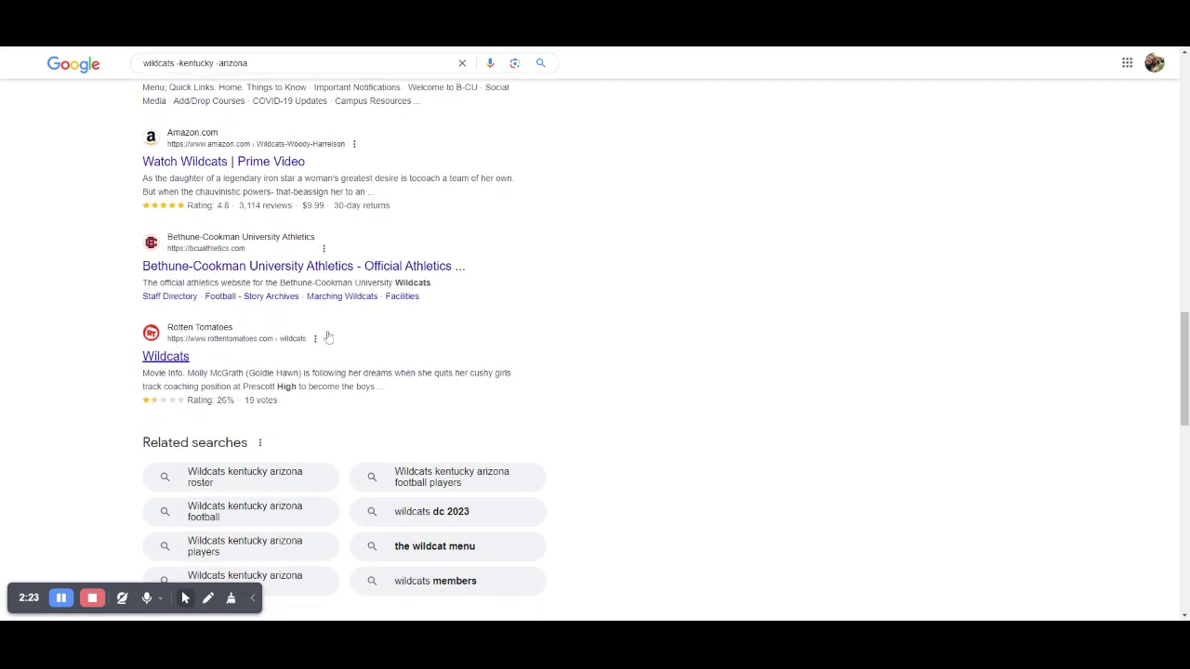
pyautogui.scroll(-3, 327, 338)
pyautogui.scroll(-1, 327, 338)
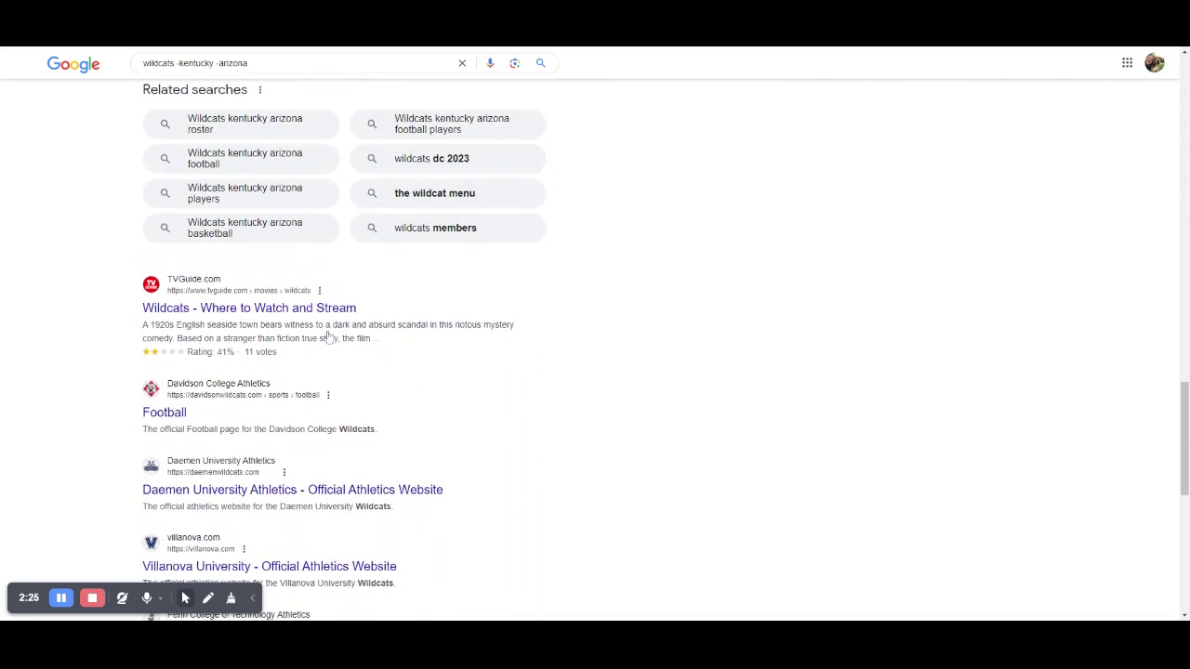
pyautogui.scroll(-2, 328, 338)
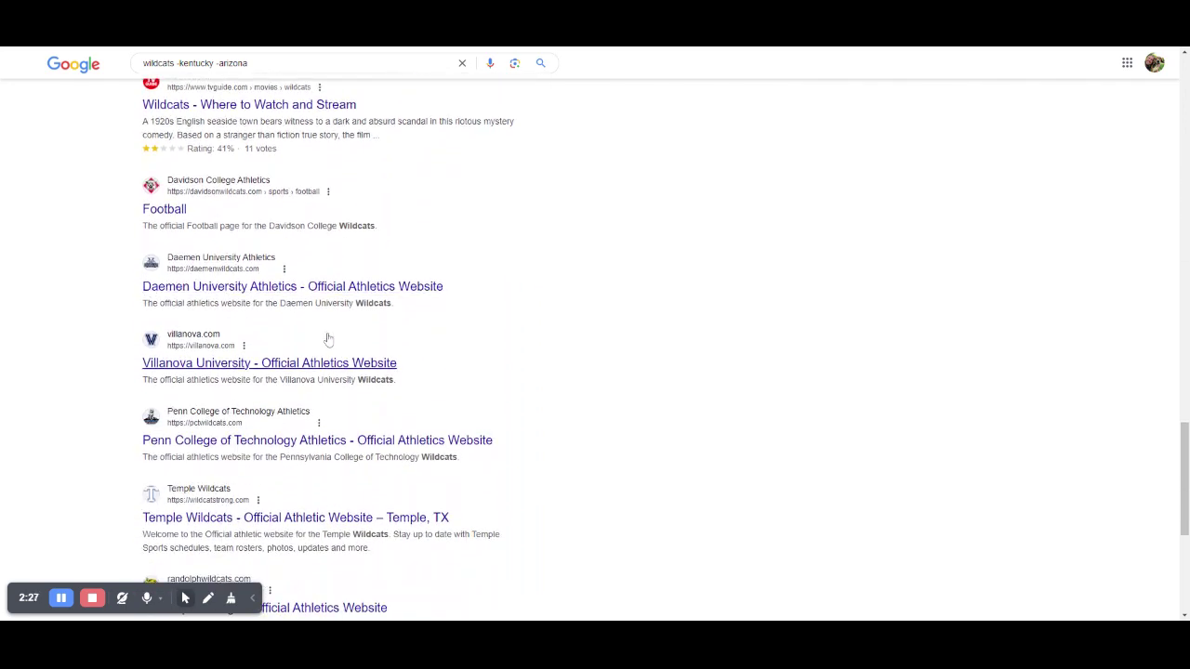
pyautogui.scroll(-4, 328, 339)
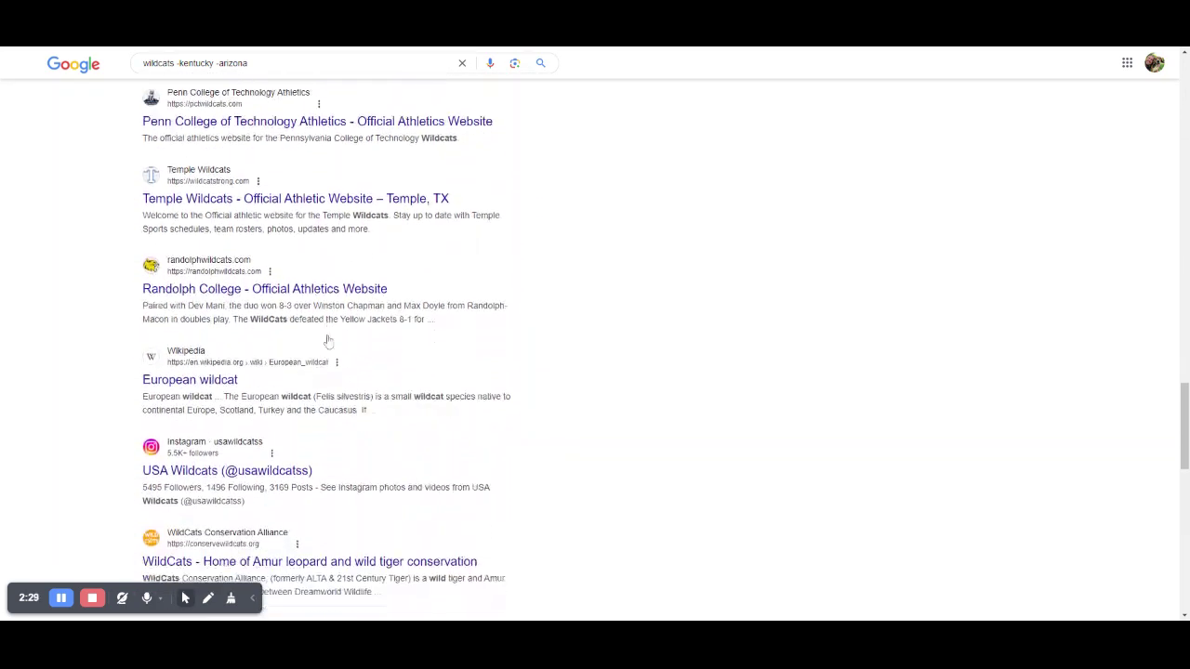
pyautogui.scroll(-1, 329, 341)
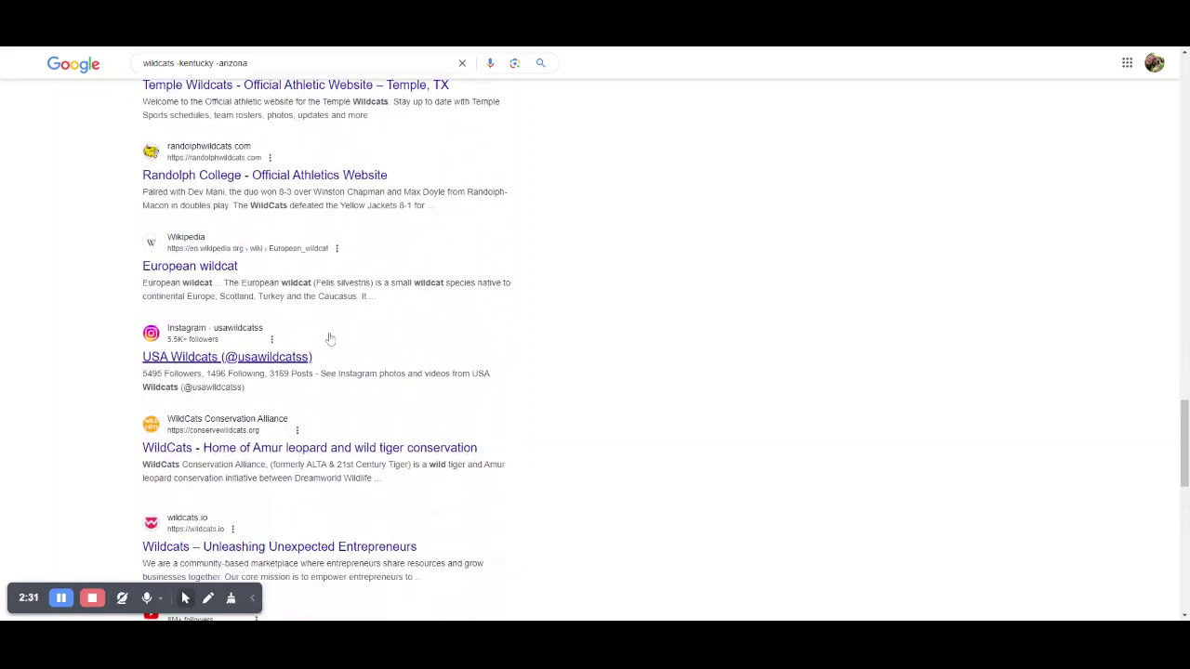
pyautogui.scroll(-2, 330, 339)
pyautogui.scroll(4, 325, 342)
pyautogui.scroll(-15, 318, 349)
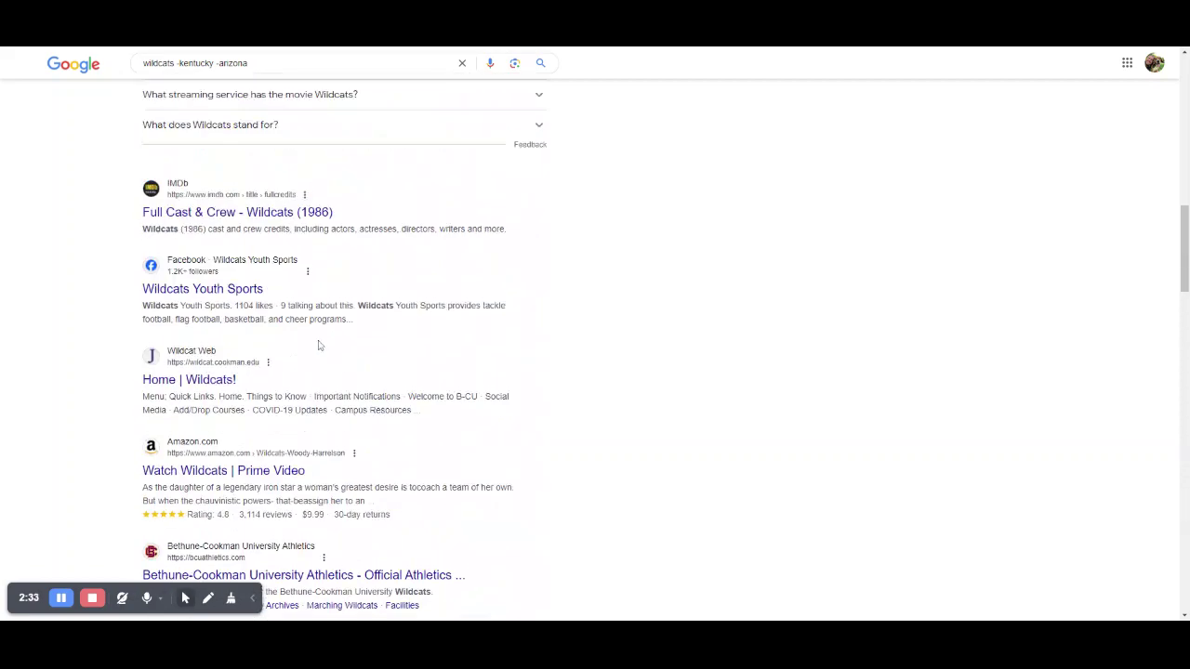
pyautogui.scroll(10, 319, 342)
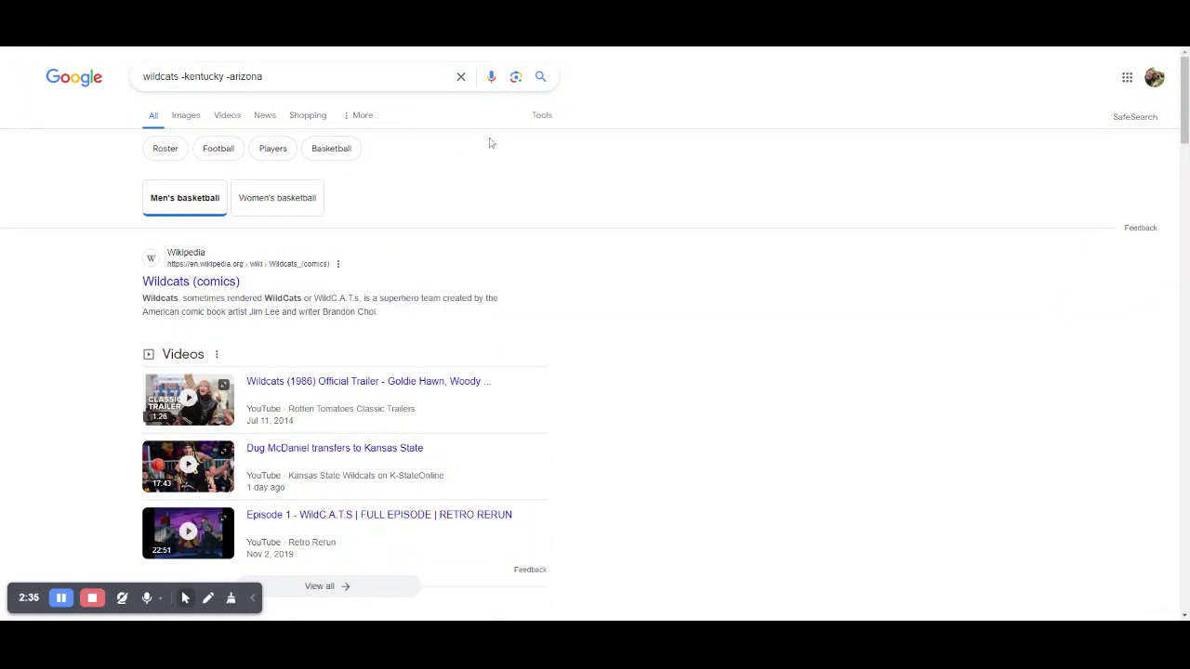
# - Refine the Advanced Search with the exact word "dallastown", keeping wildcats and the kentucky and arizona exclusions, and run it
pyautogui.click(541, 116)
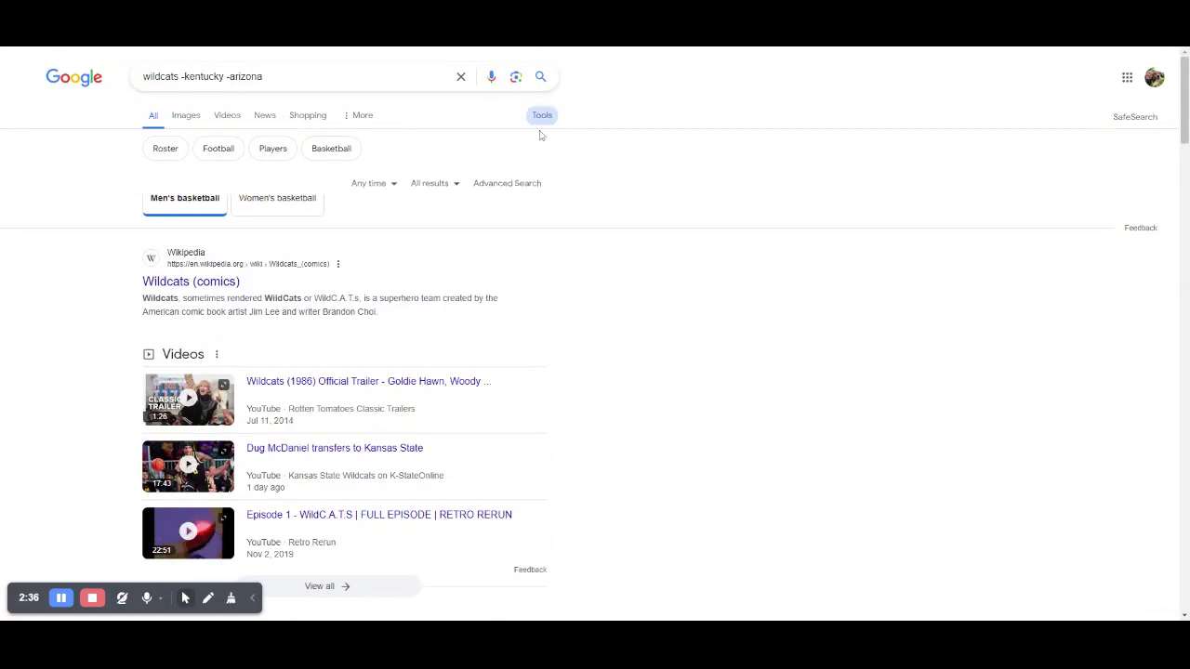
pyautogui.click(506, 183)
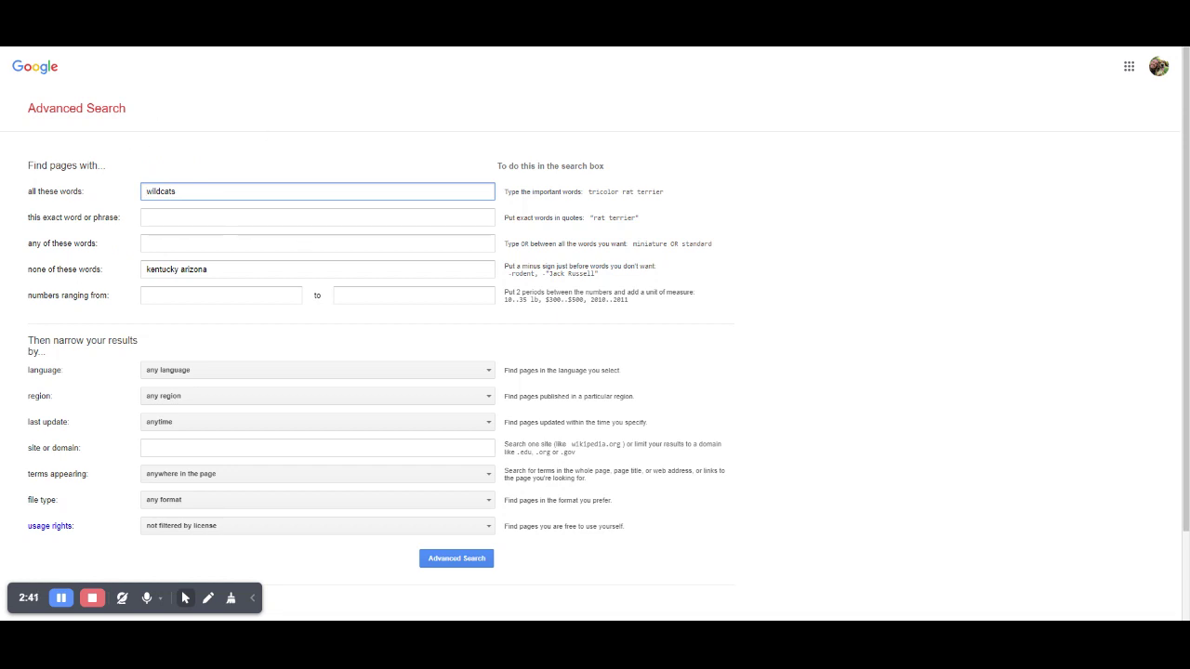
pyautogui.click(167, 215)
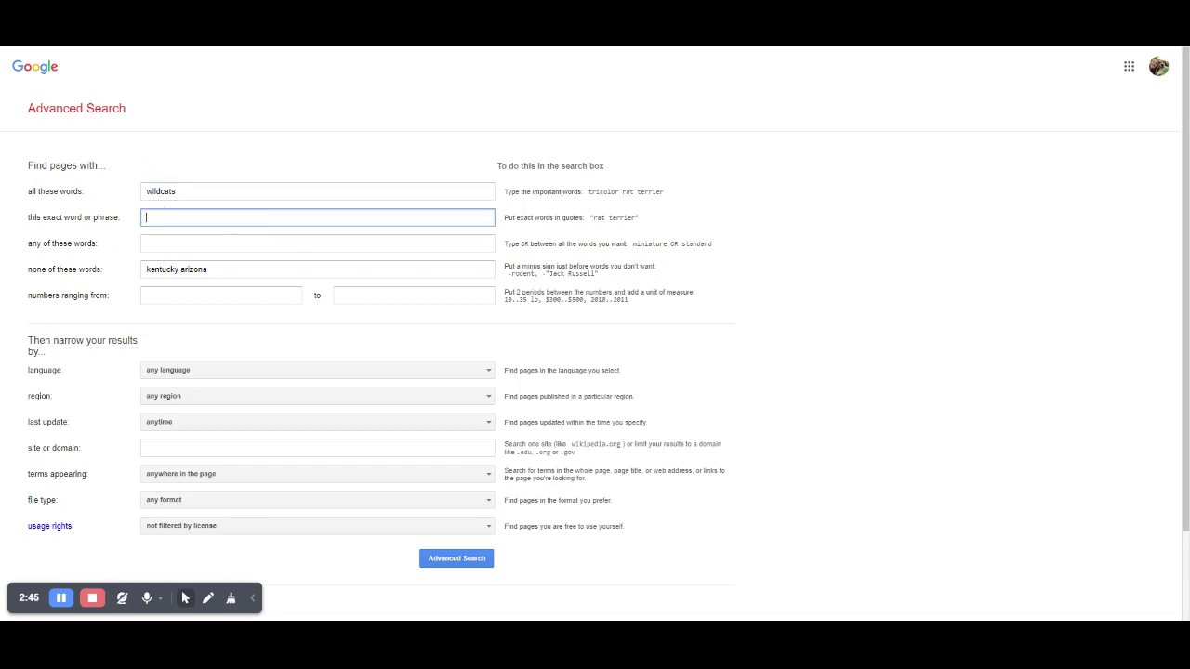
pyautogui.click(162, 241)
pyautogui.click(161, 218)
pyautogui.write('dallastown')
pyautogui.click(792, 215)
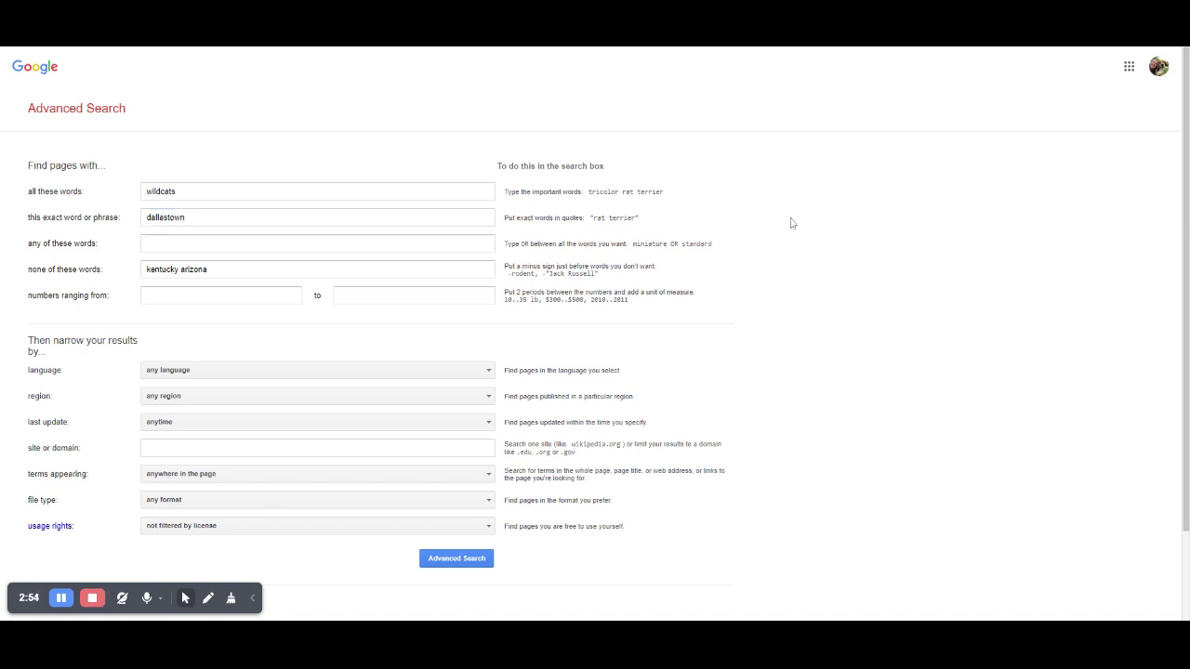
pyautogui.click(465, 560)
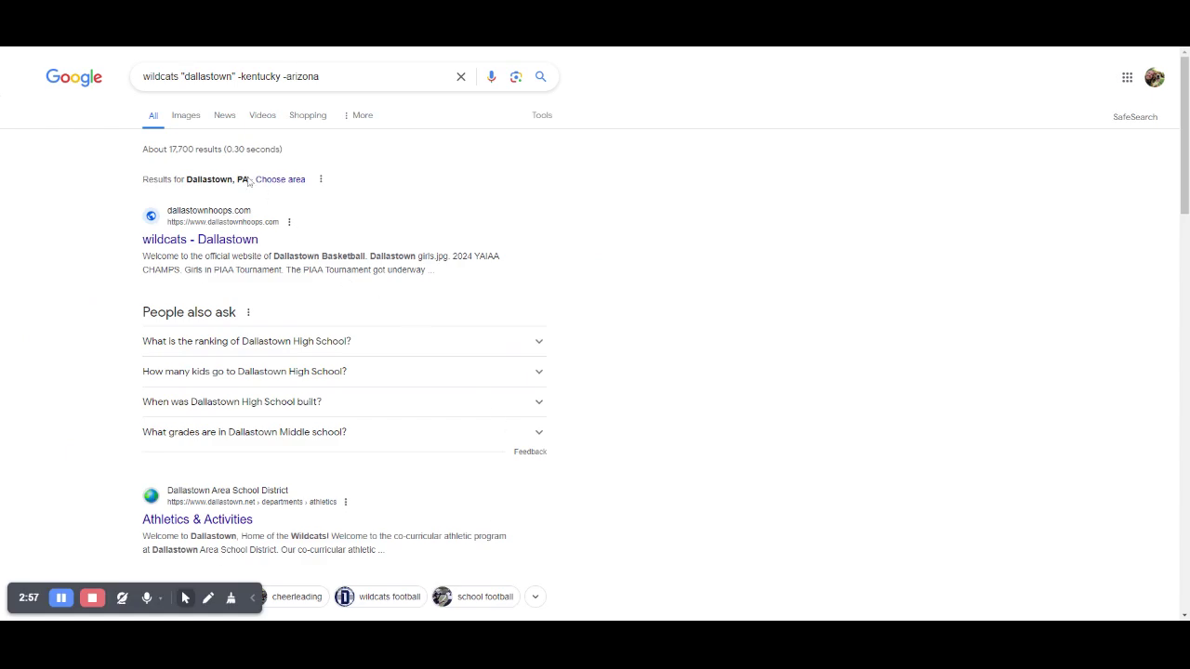
# - Examine the result count and the listed sites for the wildcats search narrowed to dallastown
pyautogui.moveTo(168, 149); pyautogui.dragTo(218, 149)
pyautogui.click(368, 156)
pyautogui.scroll(-4, 269, 263)
pyautogui.scroll(-4, 272, 265)
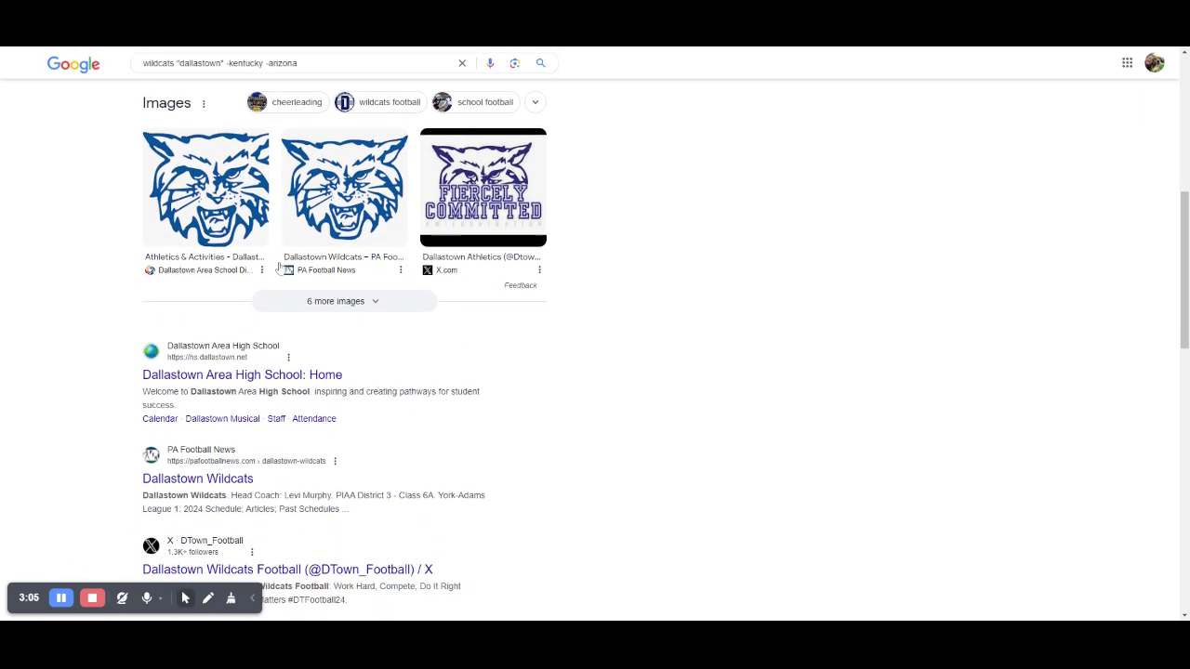
pyautogui.scroll(-4, 273, 290)
pyautogui.scroll(-3, 272, 290)
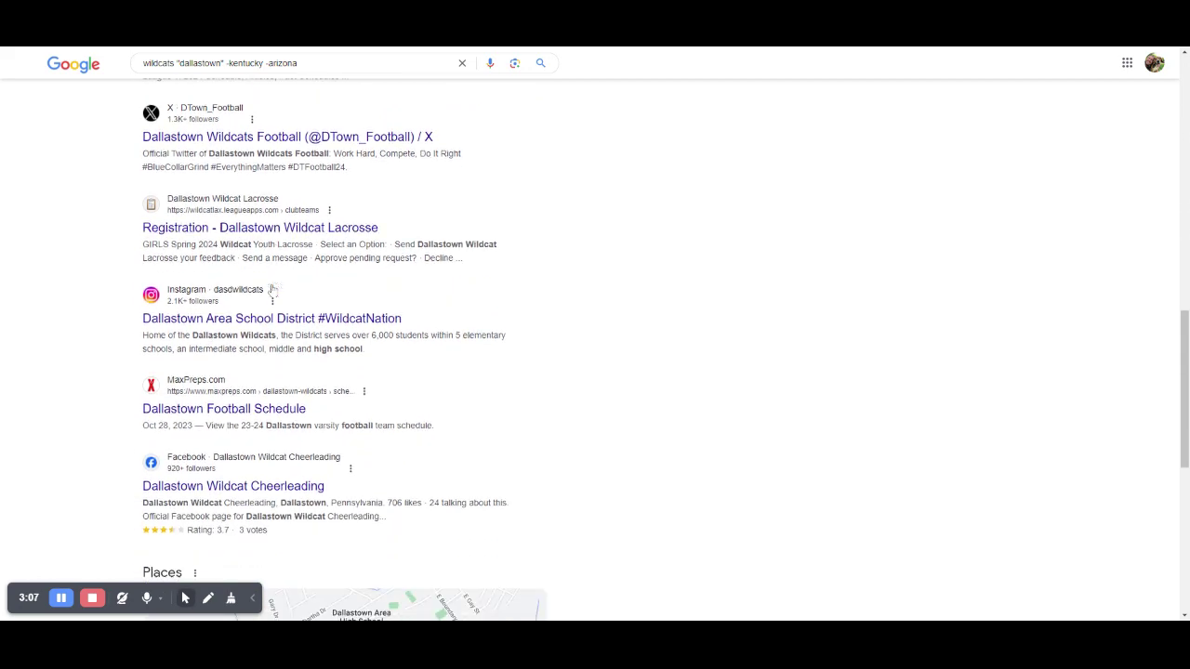
pyautogui.scroll(-1, 274, 283)
pyautogui.scroll(-5, 277, 261)
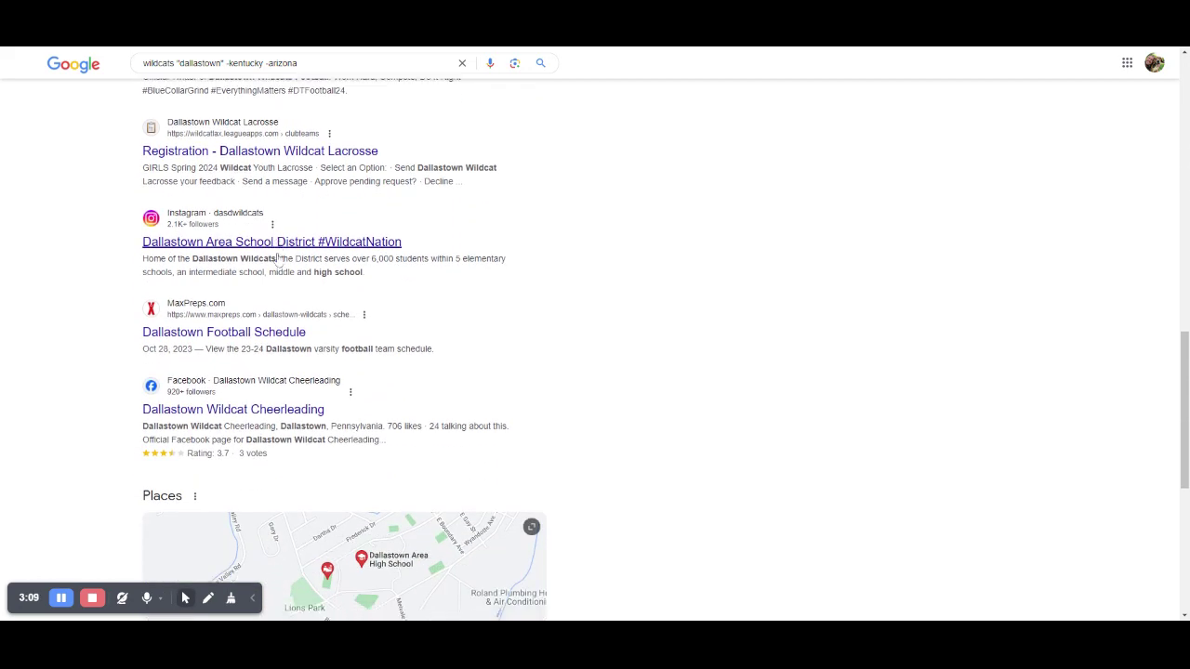
pyautogui.scroll(-6, 277, 260)
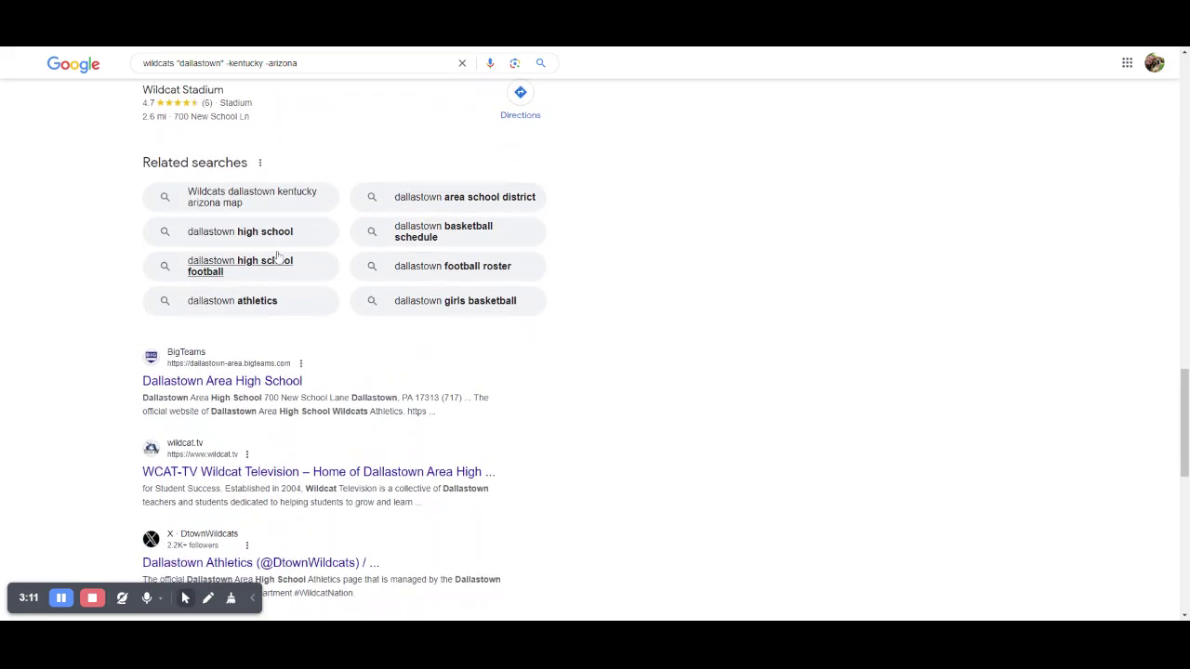
pyautogui.scroll(1, 275, 258)
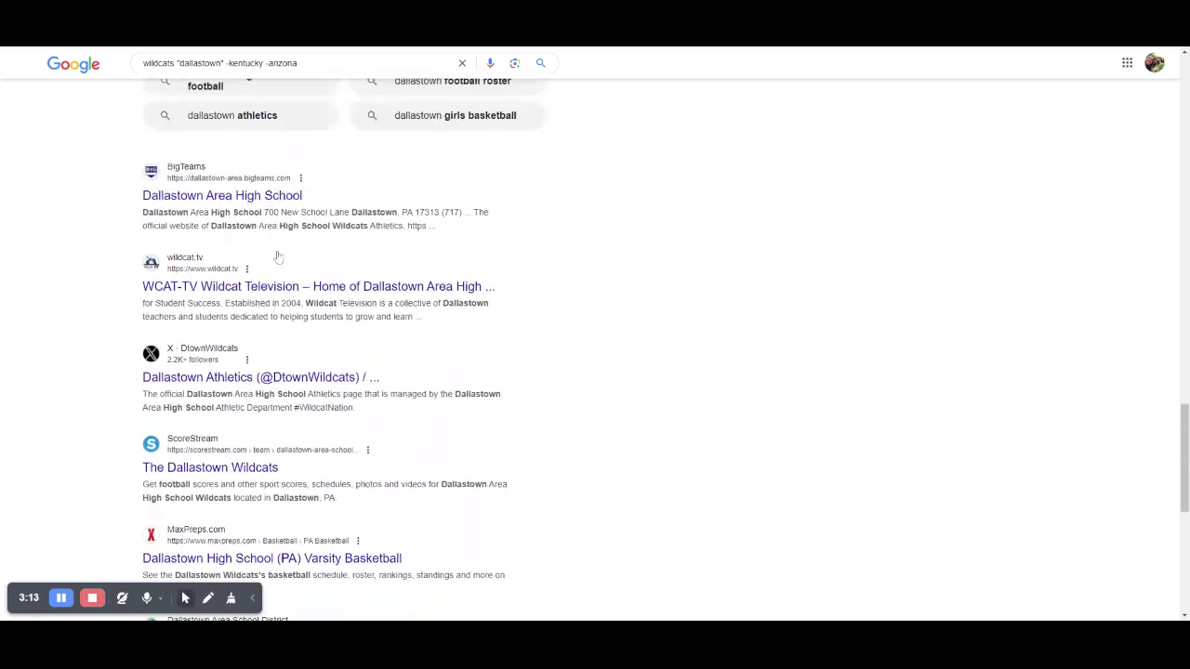
# - Refine the Advanced Search with the exact phrase "girls varsity basketball", keeping wildcats dallastown and the kentucky and arizona exclusions, and run it
pyautogui.scroll(-7, 270, 344)
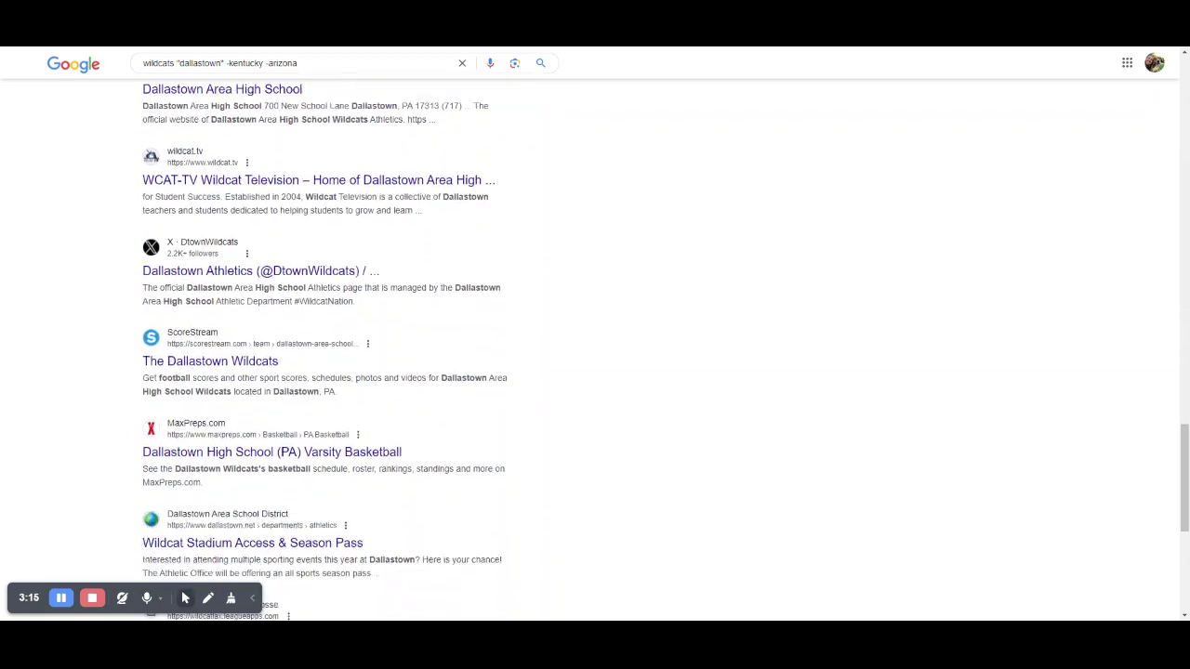
pyautogui.scroll(20, 270, 378)
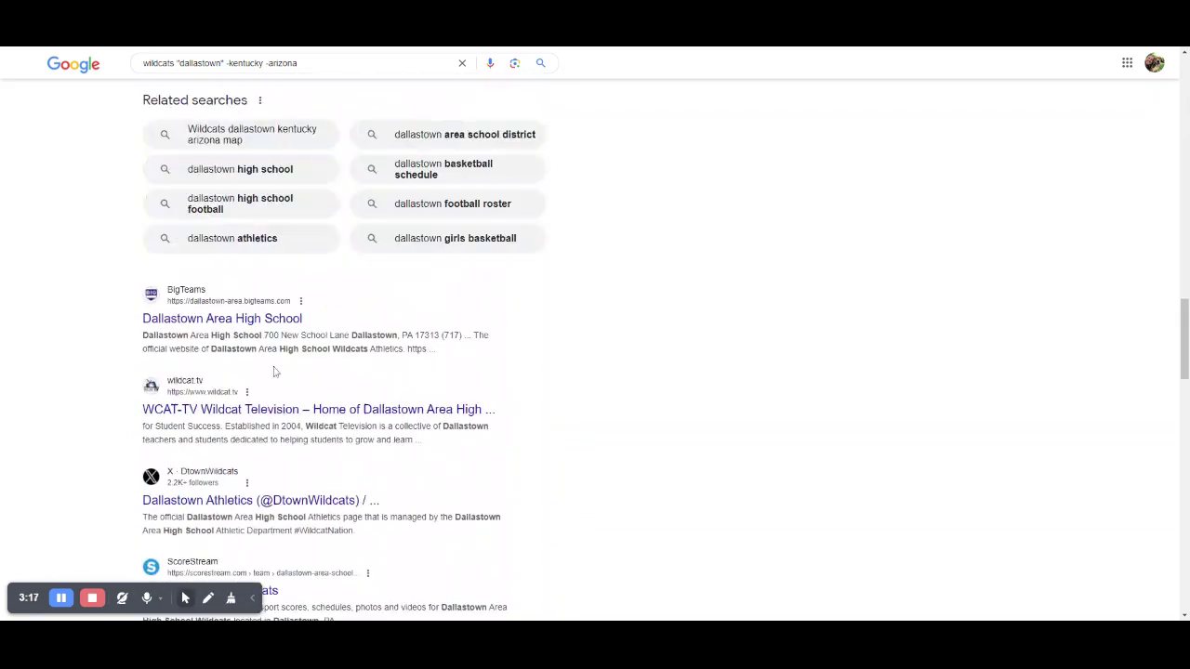
pyautogui.scroll(3, 285, 323)
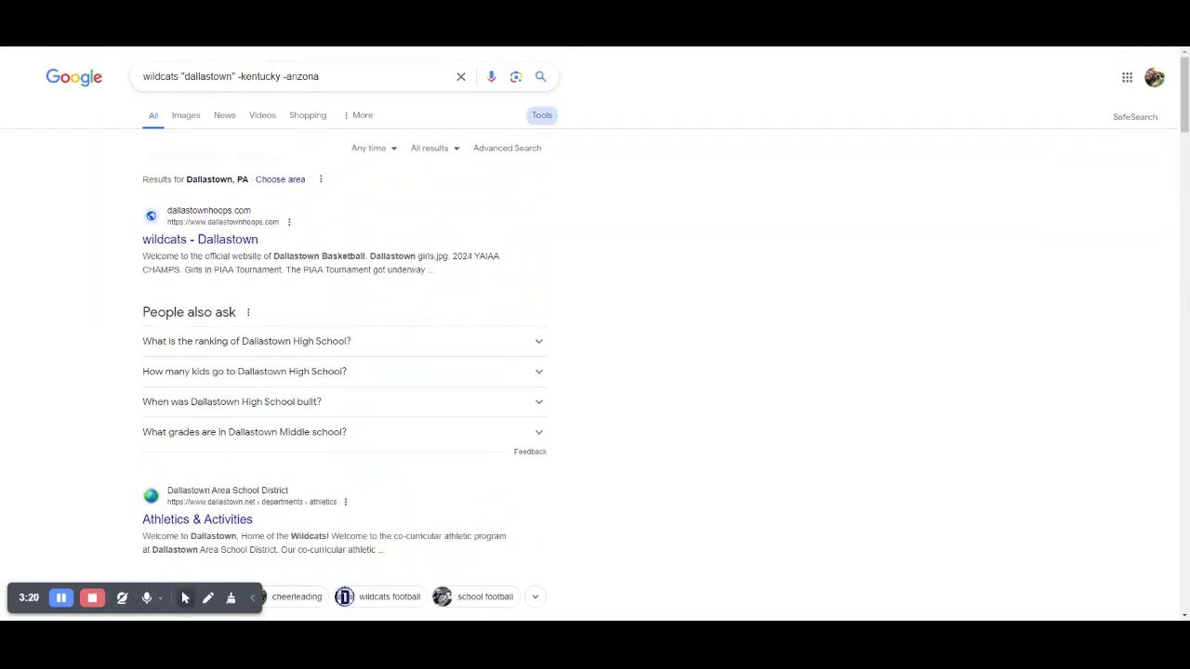
pyautogui.click(509, 149)
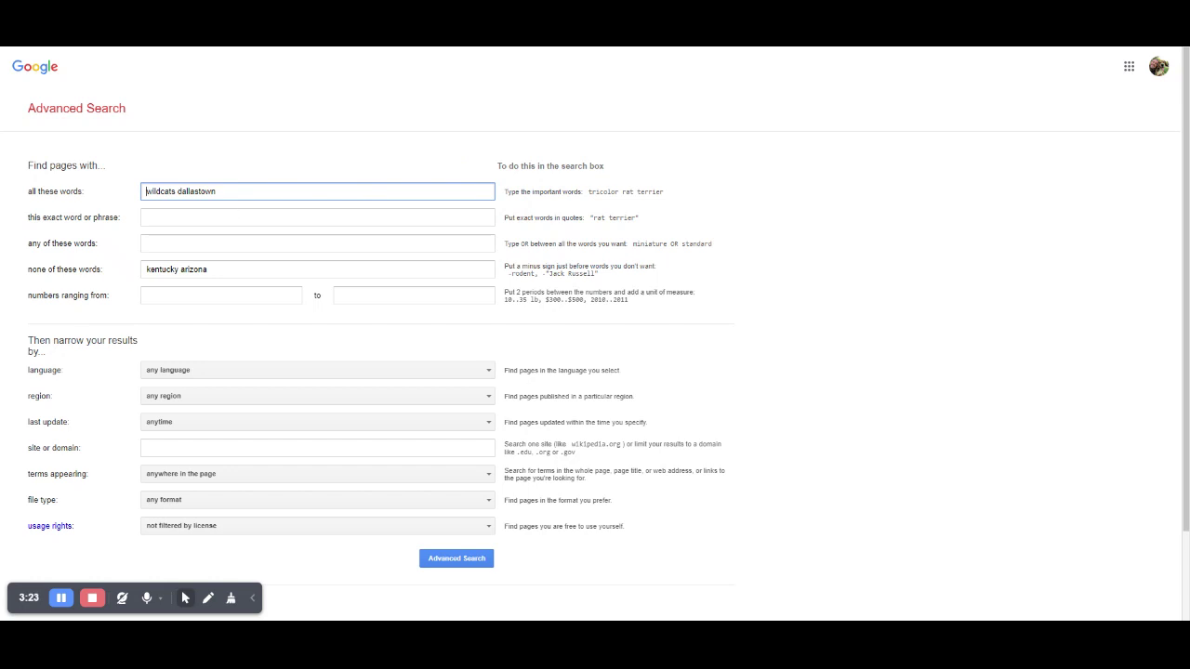
pyautogui.click(223, 217)
pyautogui.write('girls')
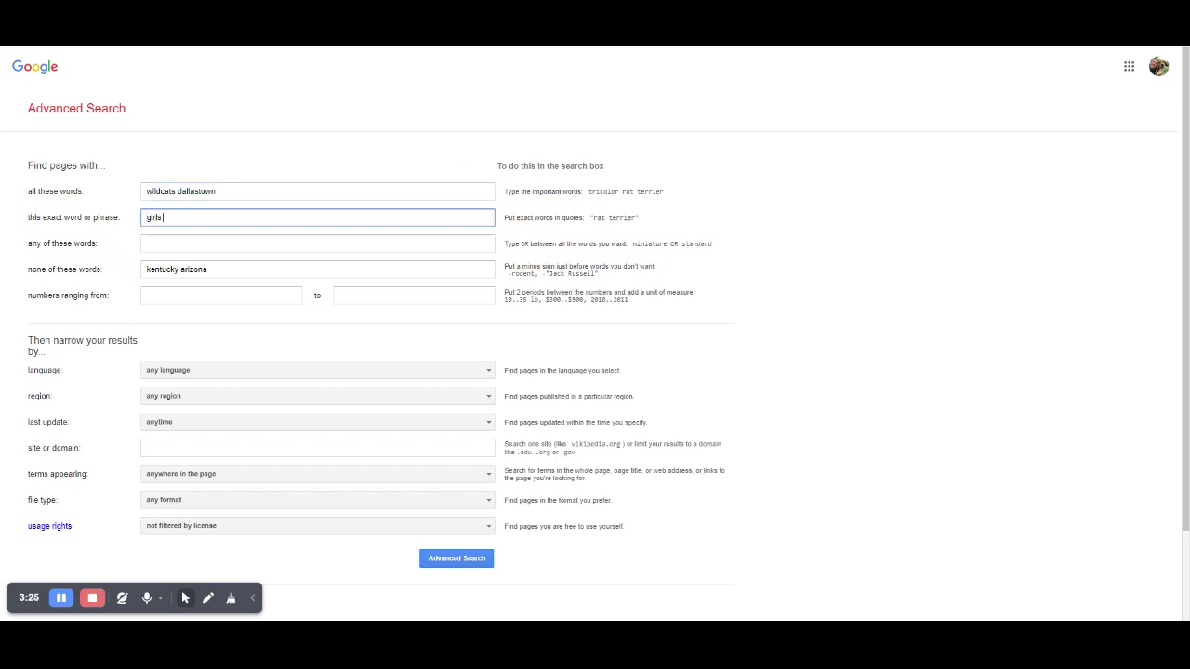
pyautogui.write(' varsity basketball')
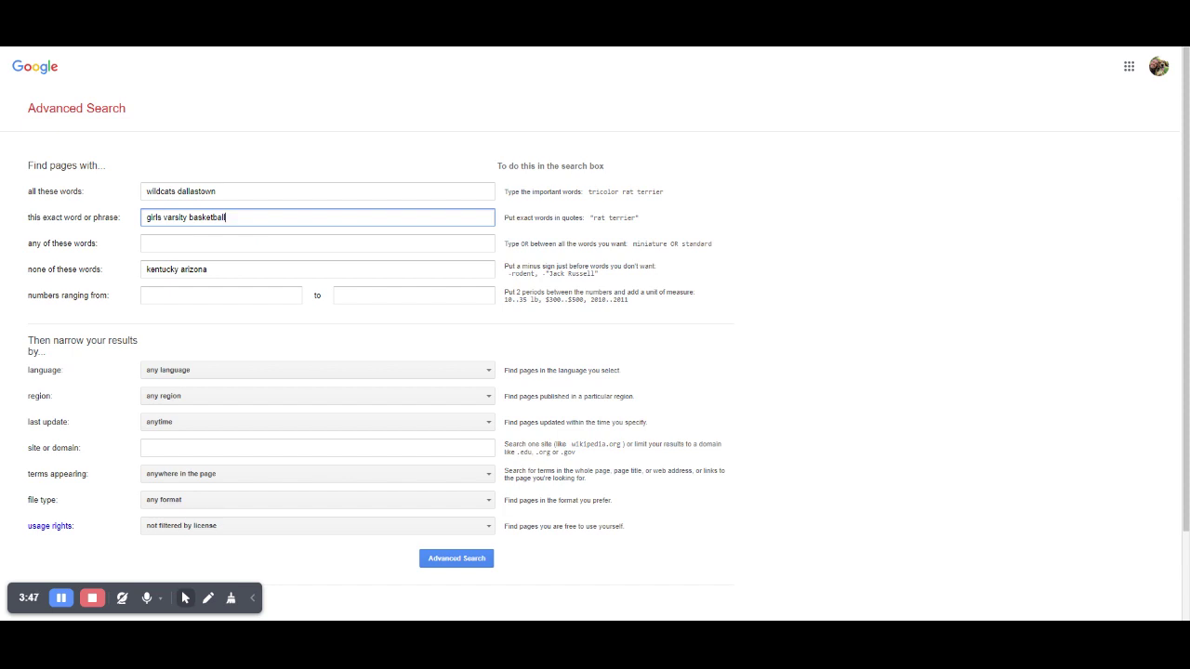
pyautogui.click(462, 555)
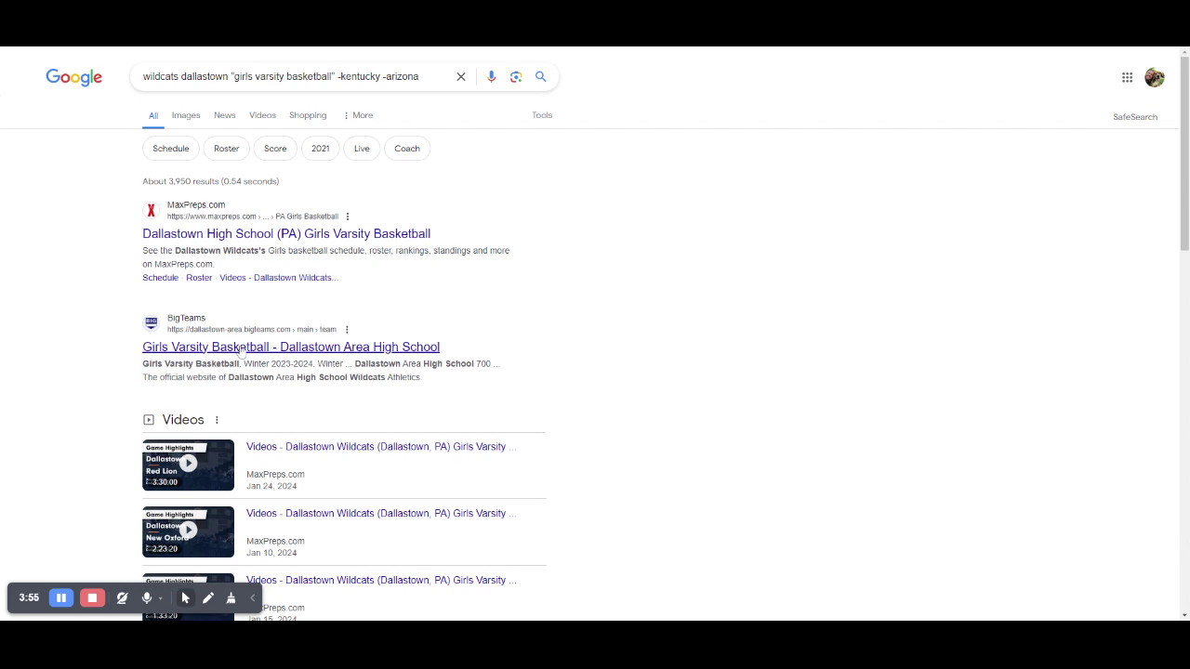
# - Examine the result count and the listed sites for the wildcats dallastown search narrowed to girls varsity basketball
pyautogui.scroll(-2, 605, 391)
pyautogui.scroll(2, 605, 391)
pyautogui.moveTo(169, 181); pyautogui.dragTo(219, 181)
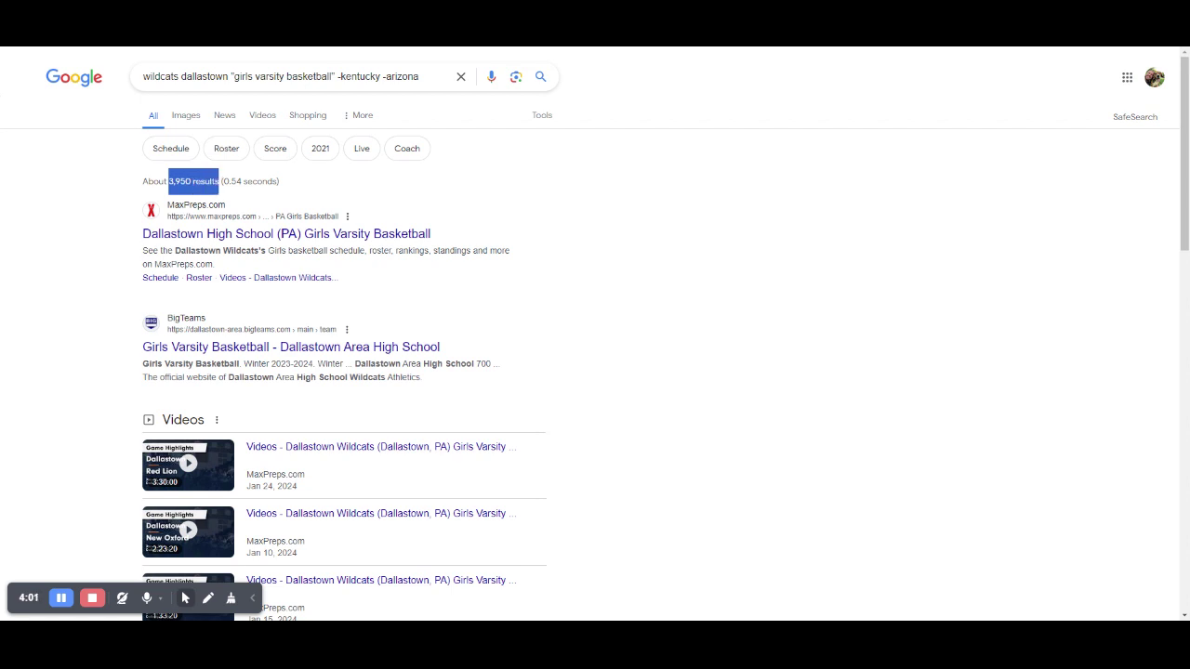
pyautogui.click(326, 183)
pyautogui.scroll(-5, 574, 310)
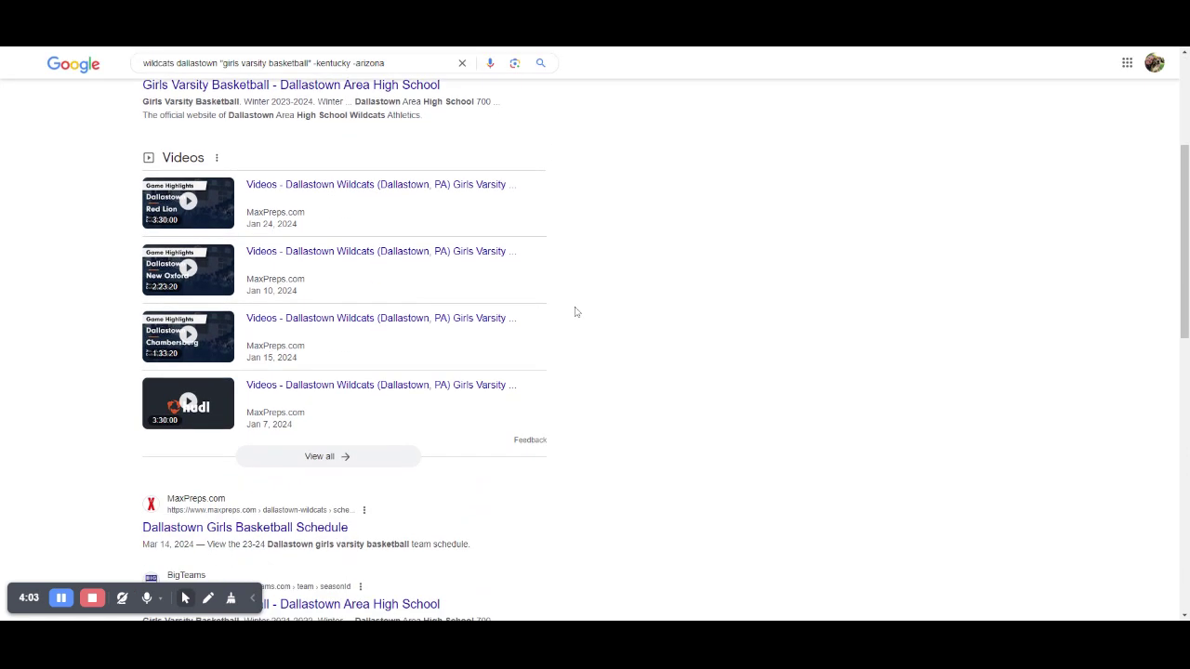
pyautogui.scroll(-1, 574, 313)
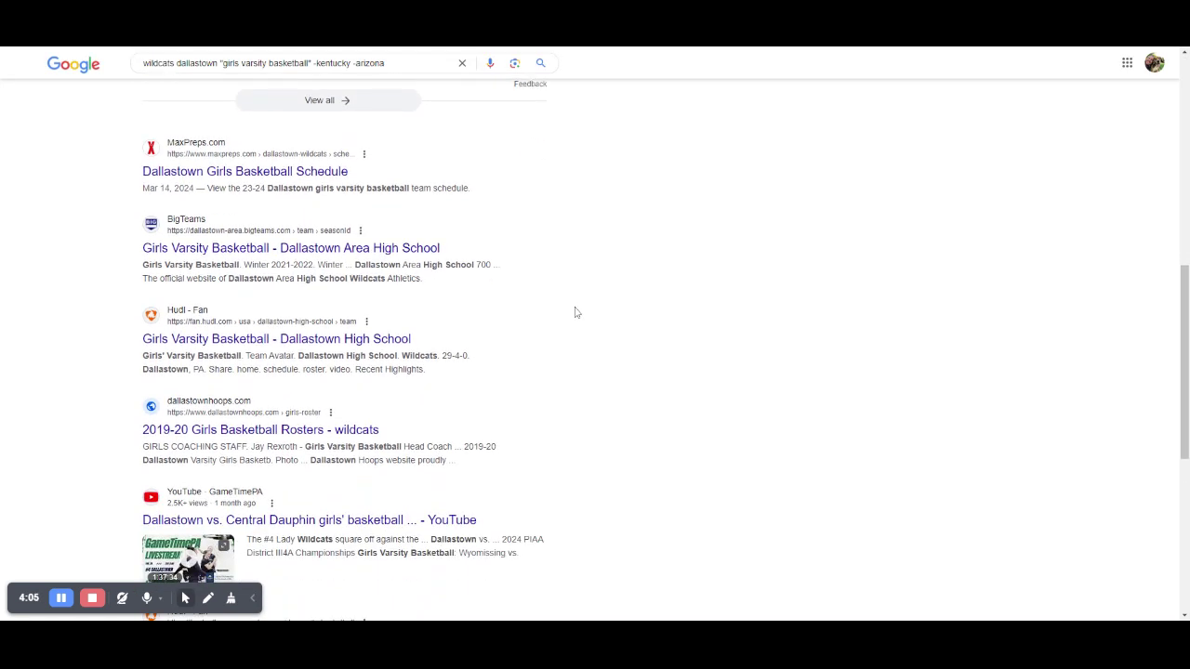
pyautogui.scroll(-2, 574, 312)
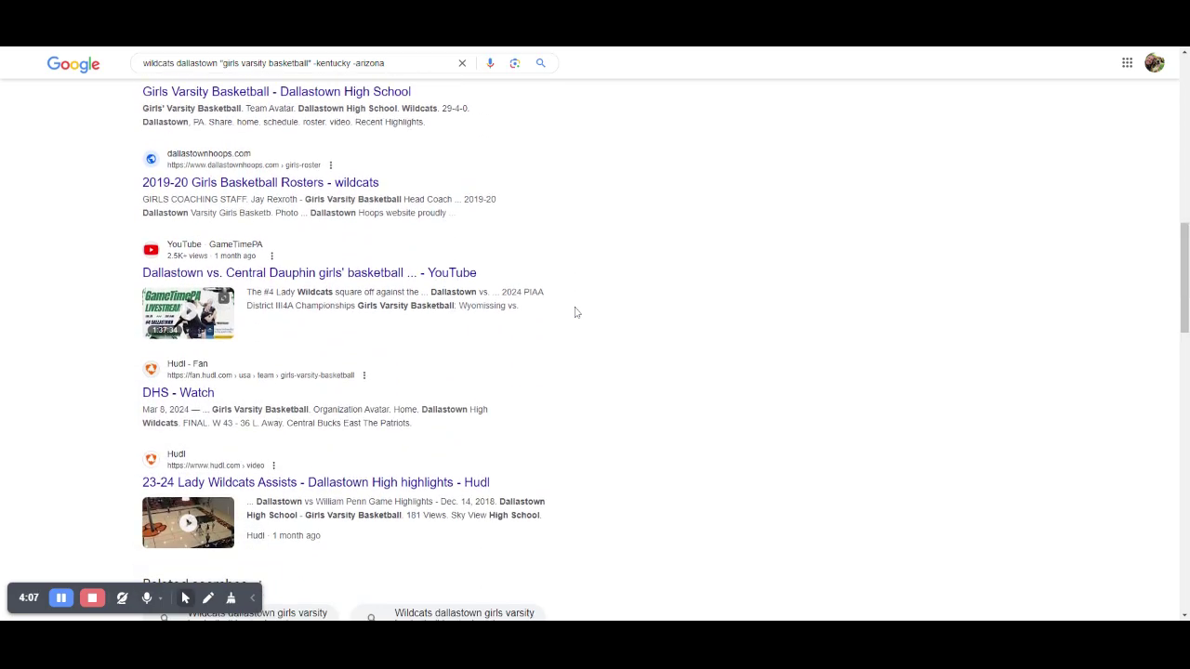
pyautogui.scroll(-3, 575, 313)
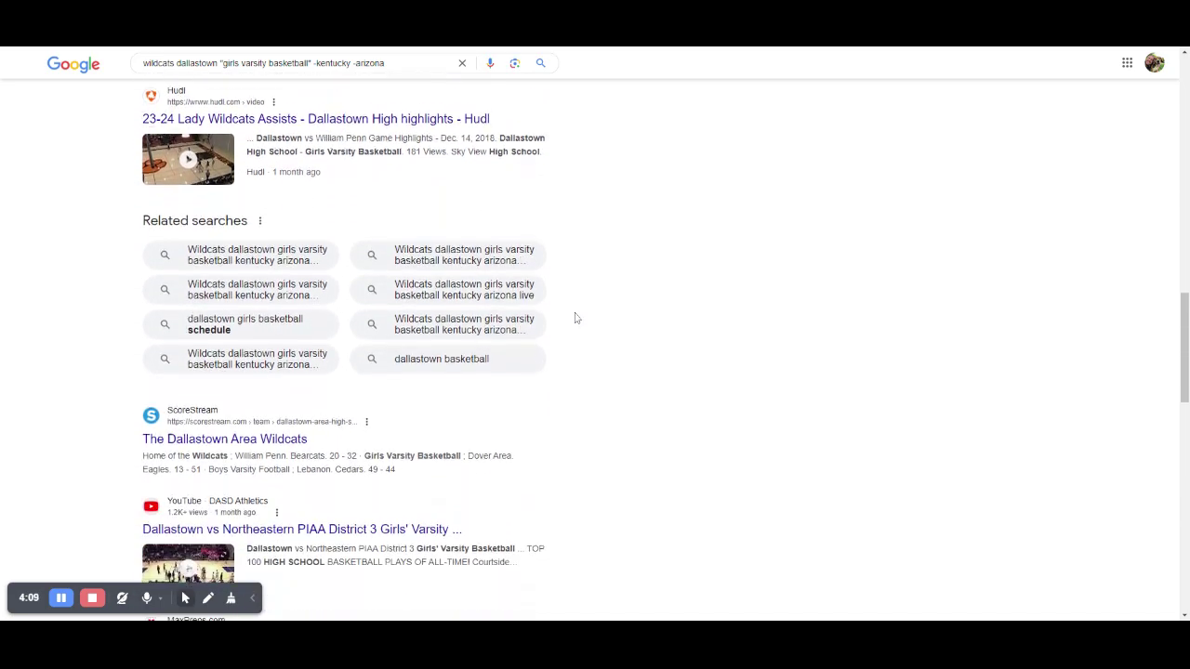
pyautogui.scroll(-5, 574, 318)
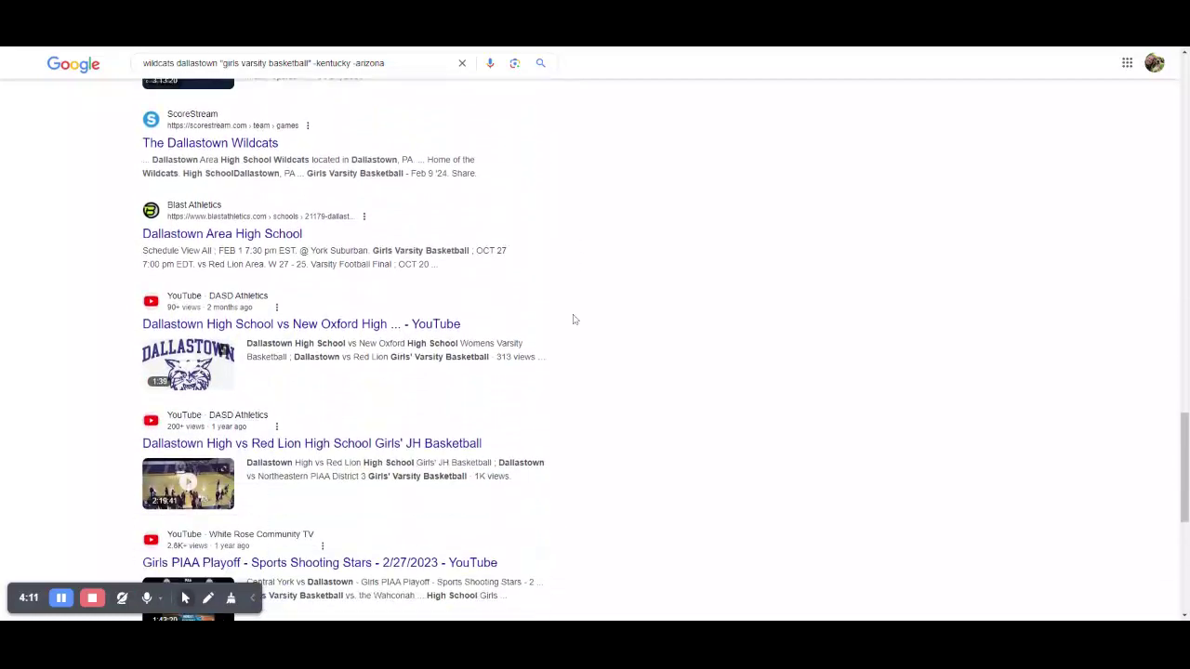
pyautogui.scroll(-4, 574, 319)
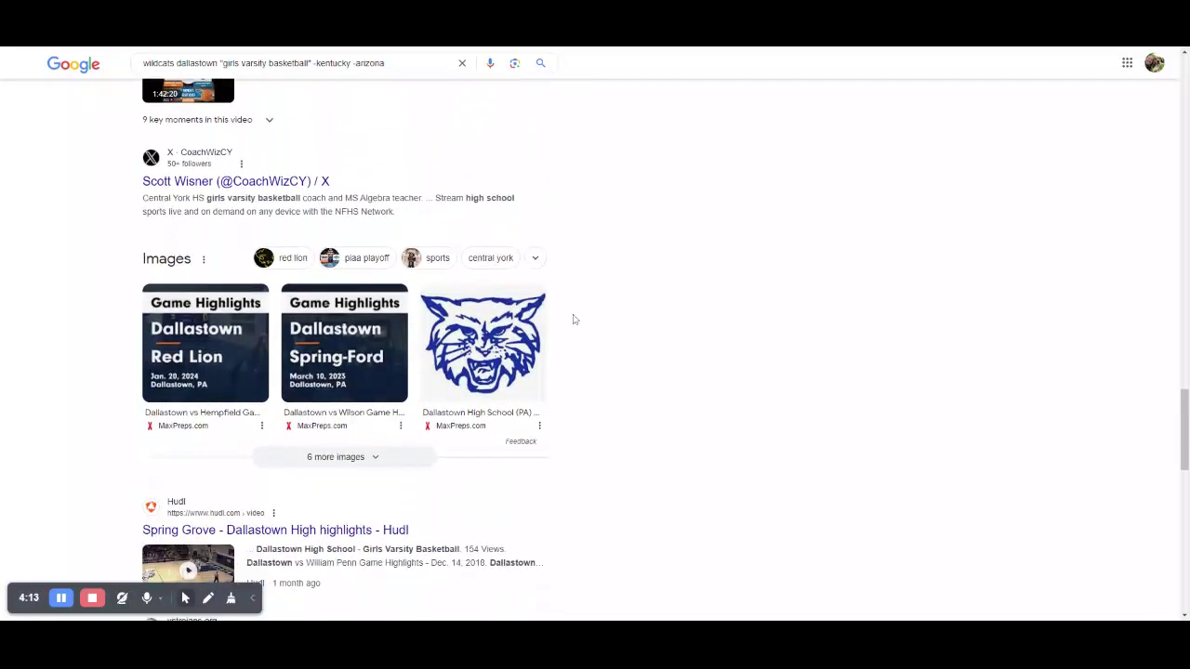
pyautogui.scroll(-2, 574, 319)
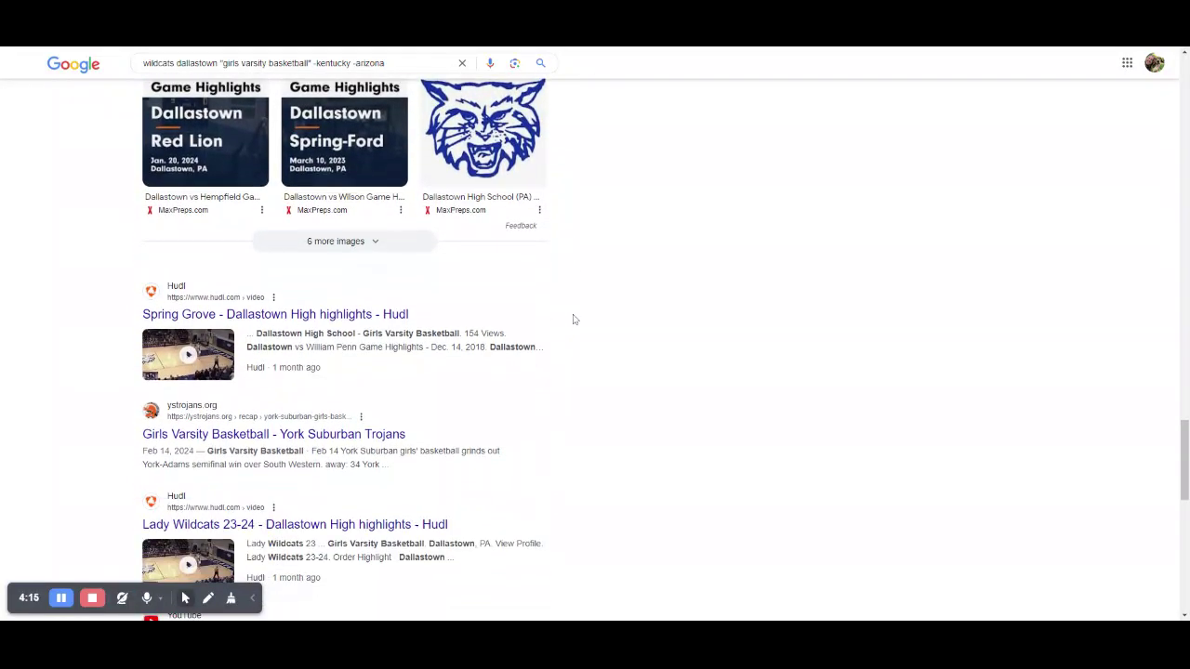
# - Reopen the Advanced Search form for the current girls varsity basketball search
pyautogui.scroll(20, 573, 318)
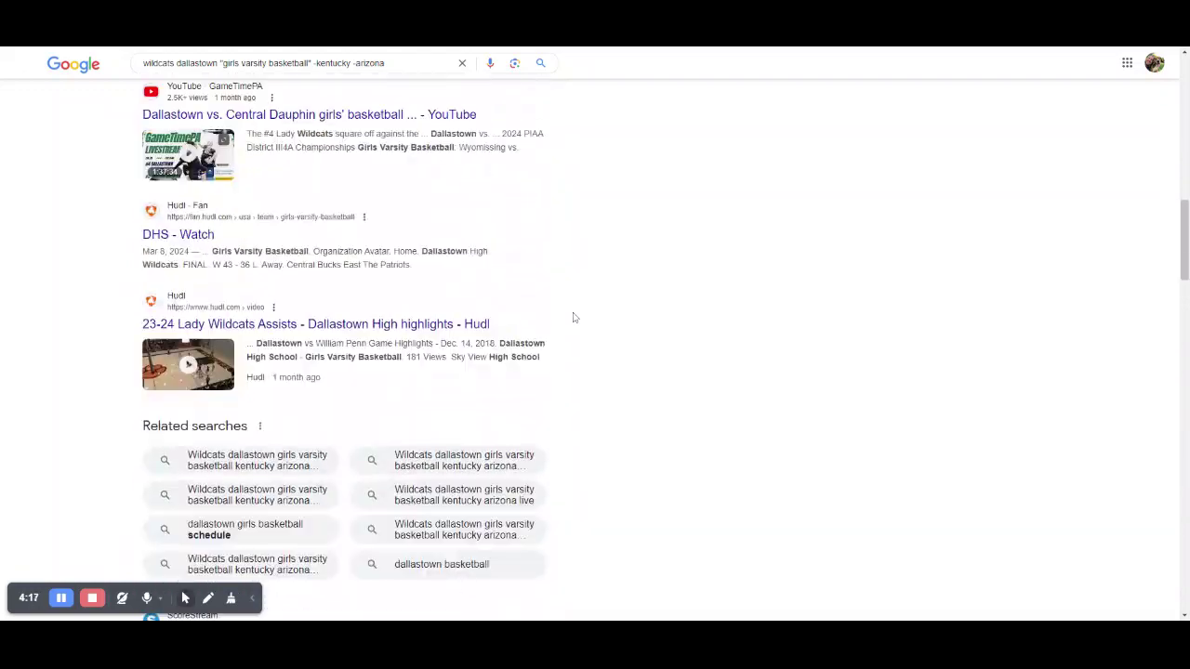
pyautogui.scroll(2, 572, 307)
pyautogui.click(541, 115)
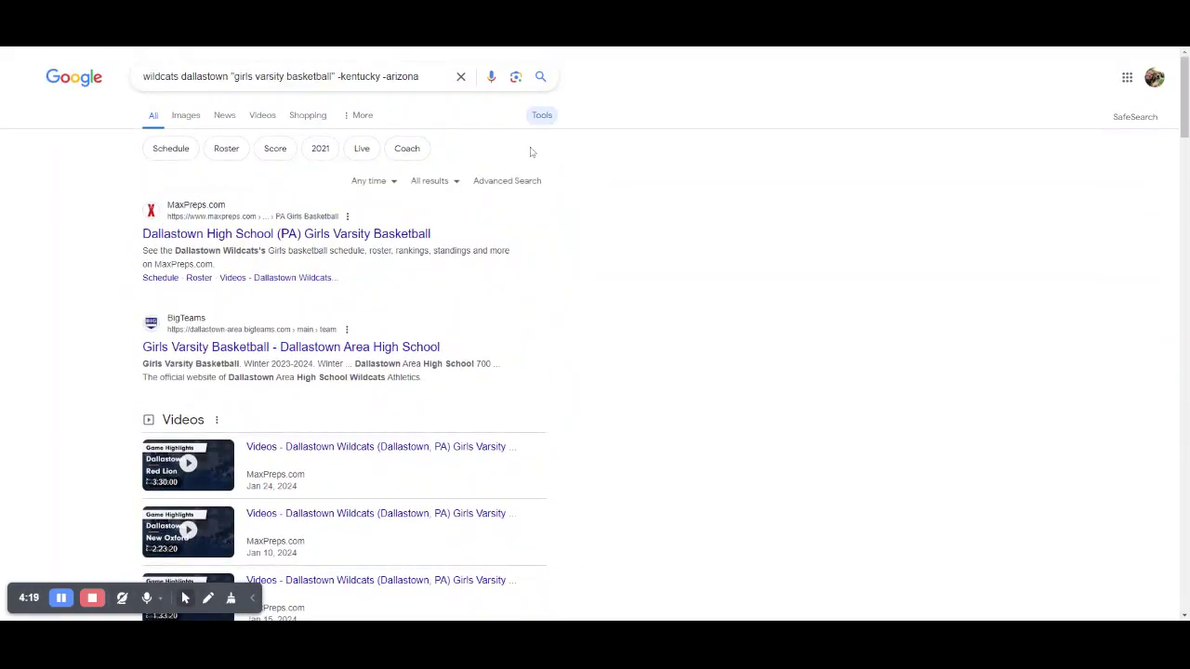
pyautogui.click(518, 182)
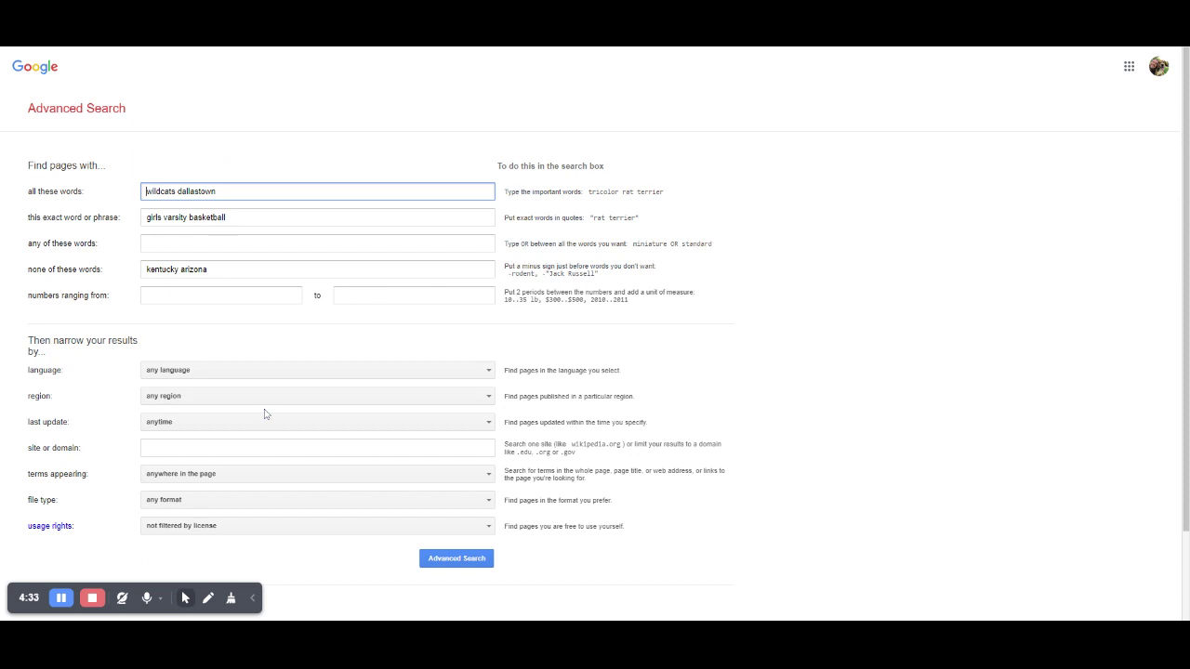
# - Look at the available language and region options, leaving any language and any region selected
pyautogui.click(483, 375)
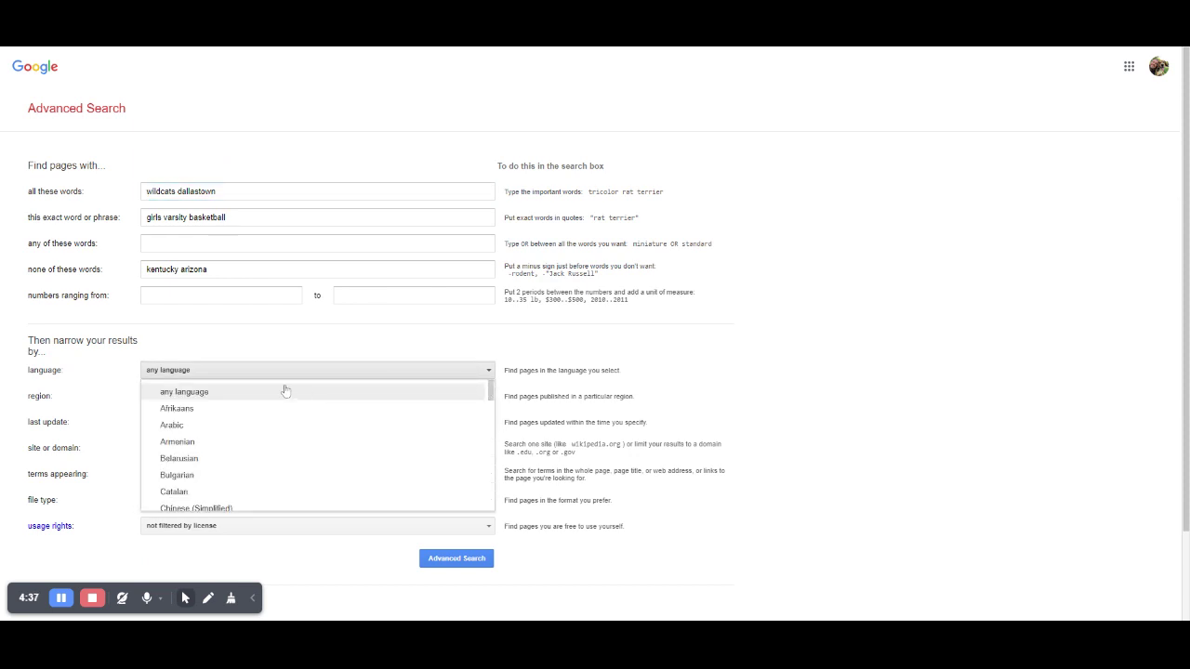
pyautogui.click(375, 347)
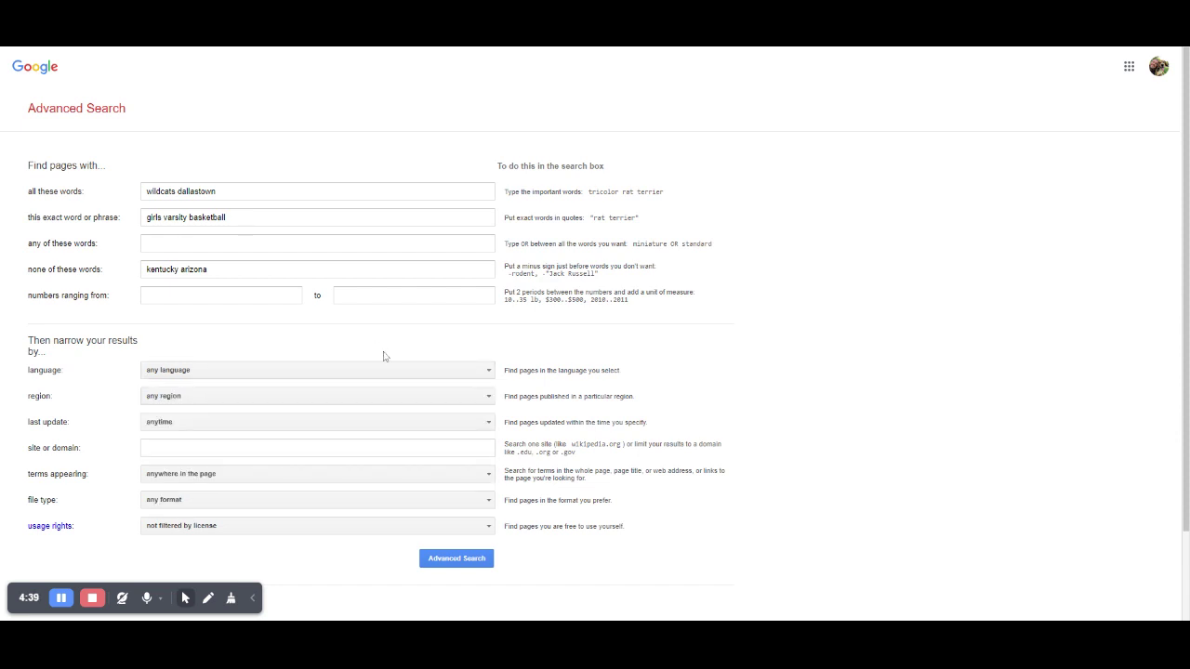
pyautogui.click(489, 400)
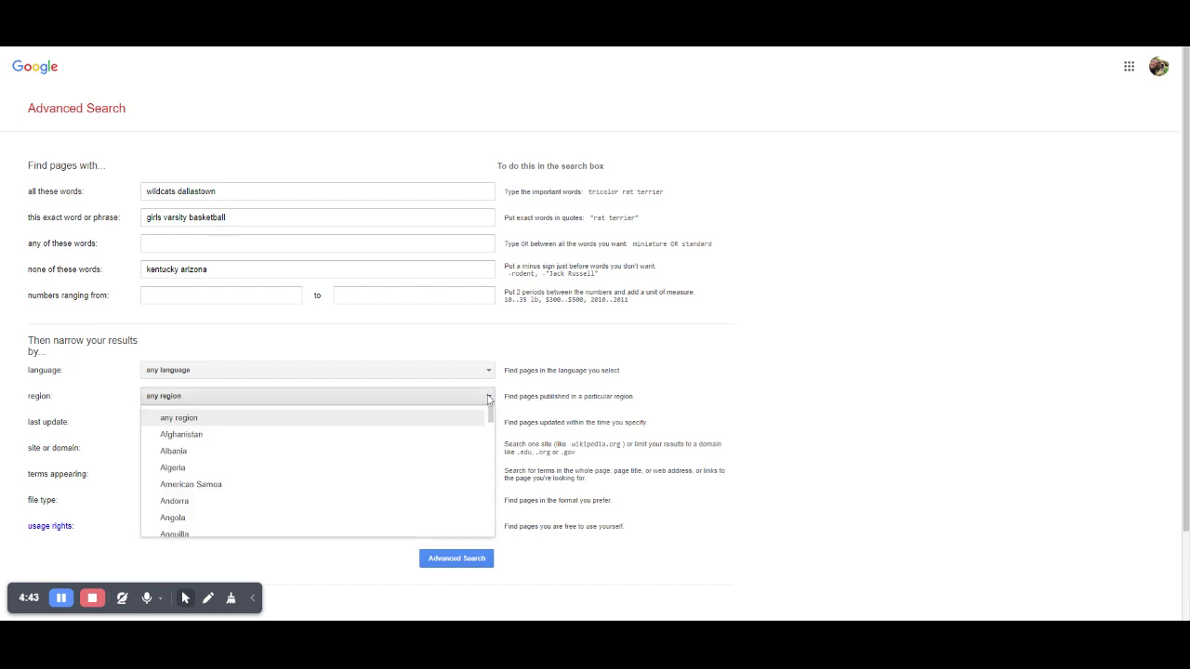
pyautogui.click(489, 400)
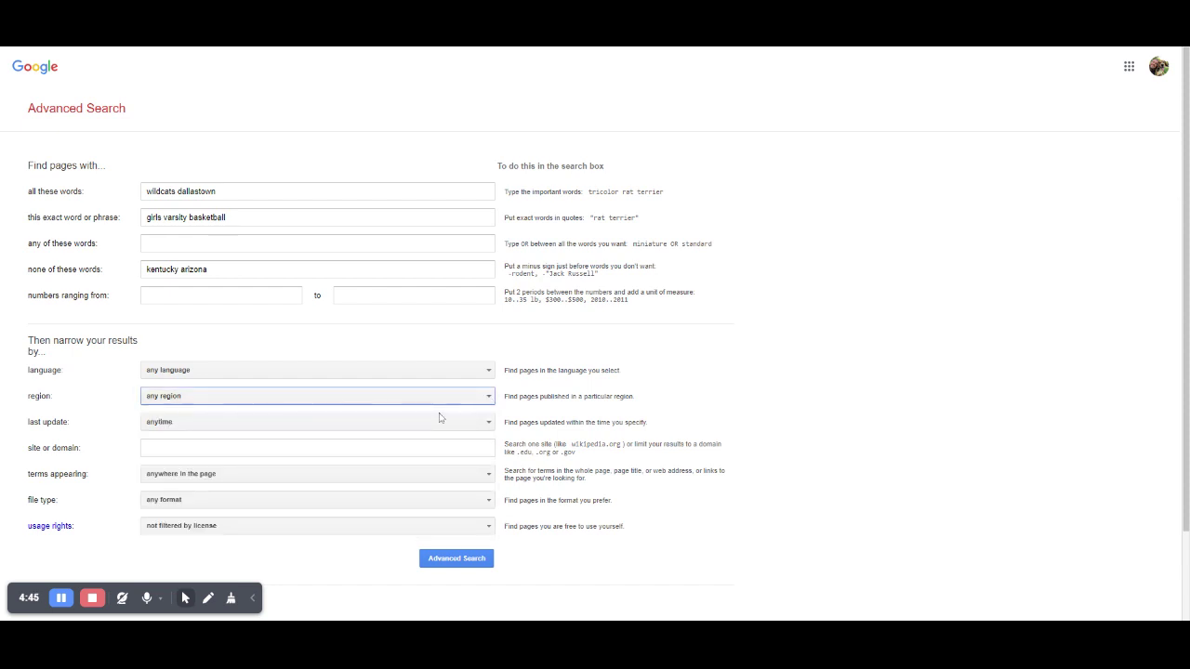
# - Limit the last update to the past month and run the Advanced Search
pyautogui.click(303, 423)
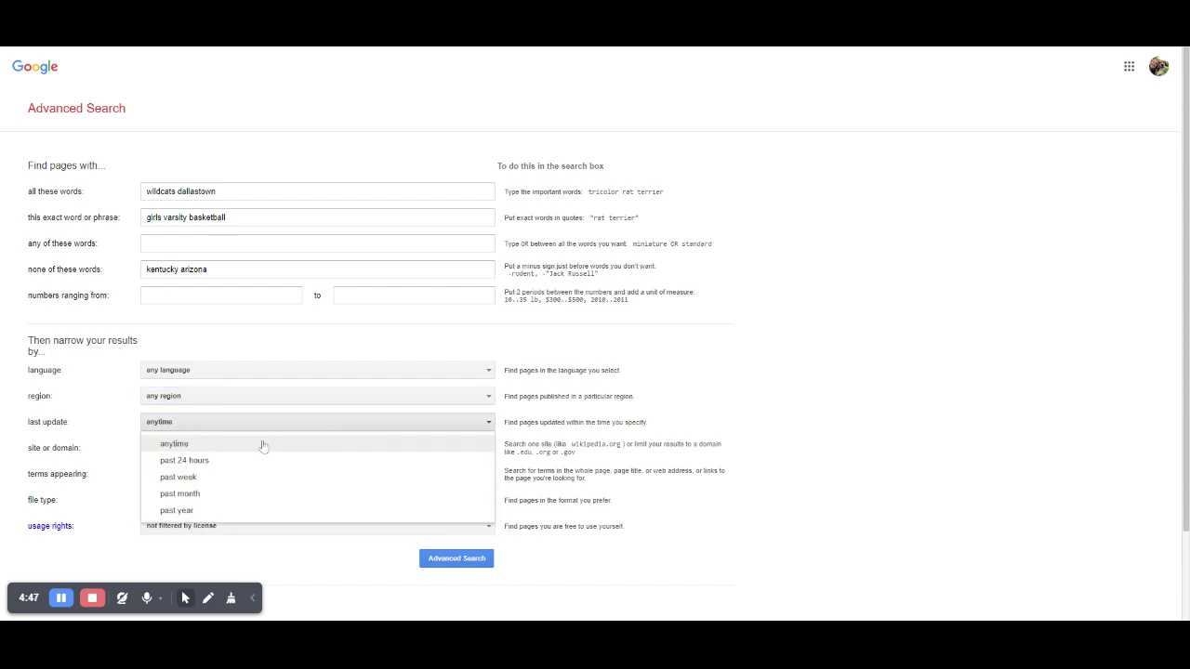
pyautogui.click(179, 494)
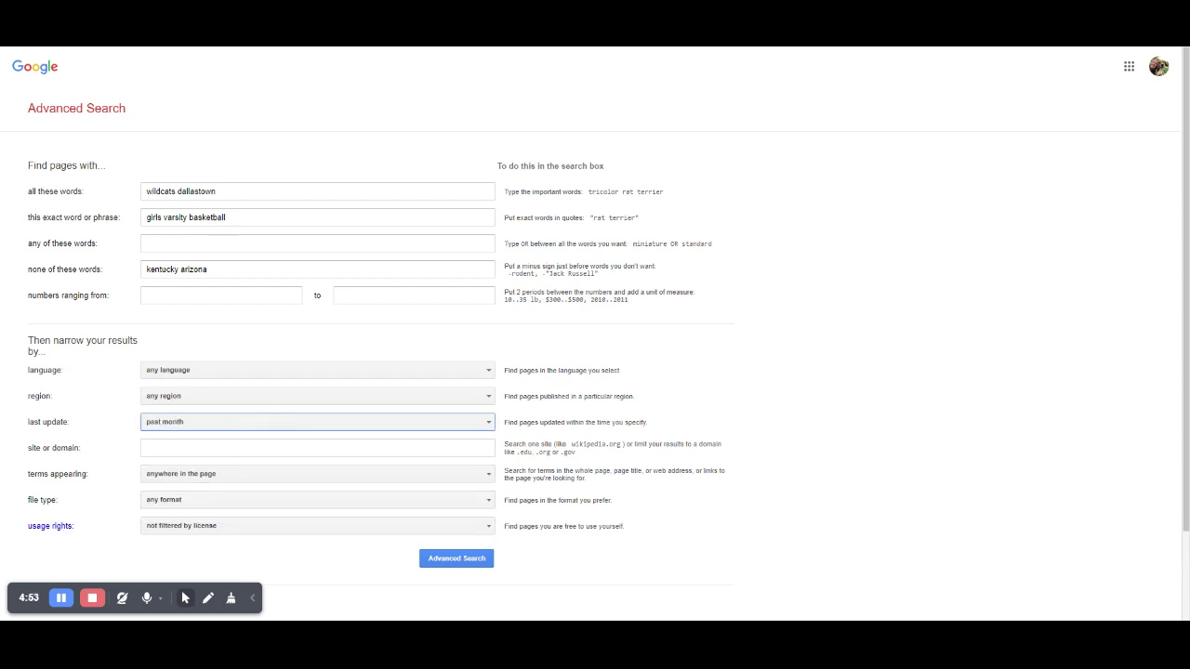
pyautogui.click(440, 558)
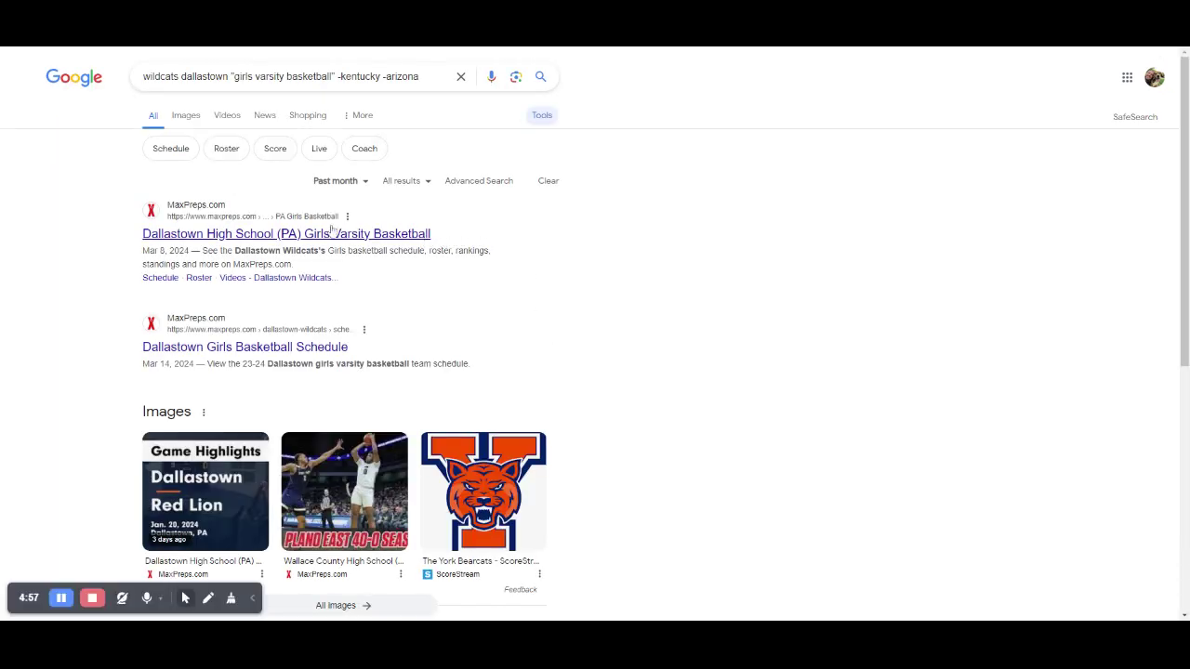
# - Look through the girls varsity basketball results updated in the past month, down to the end of the page
pyautogui.scroll(-1, 340, 320)
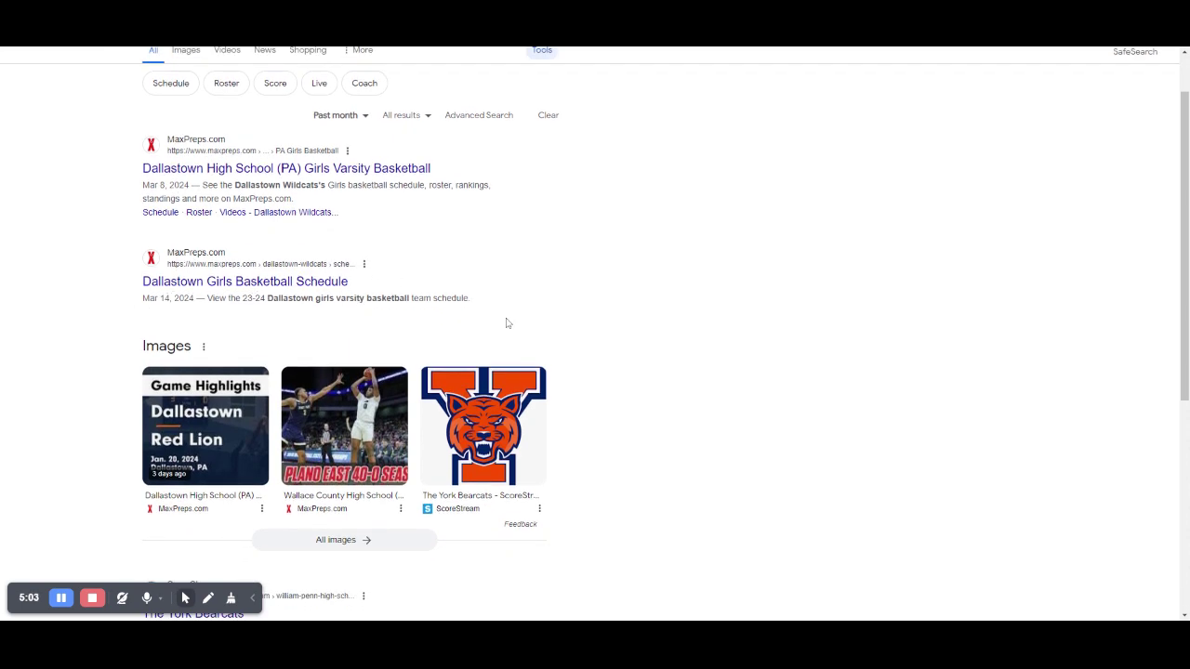
pyautogui.scroll(-4, 505, 326)
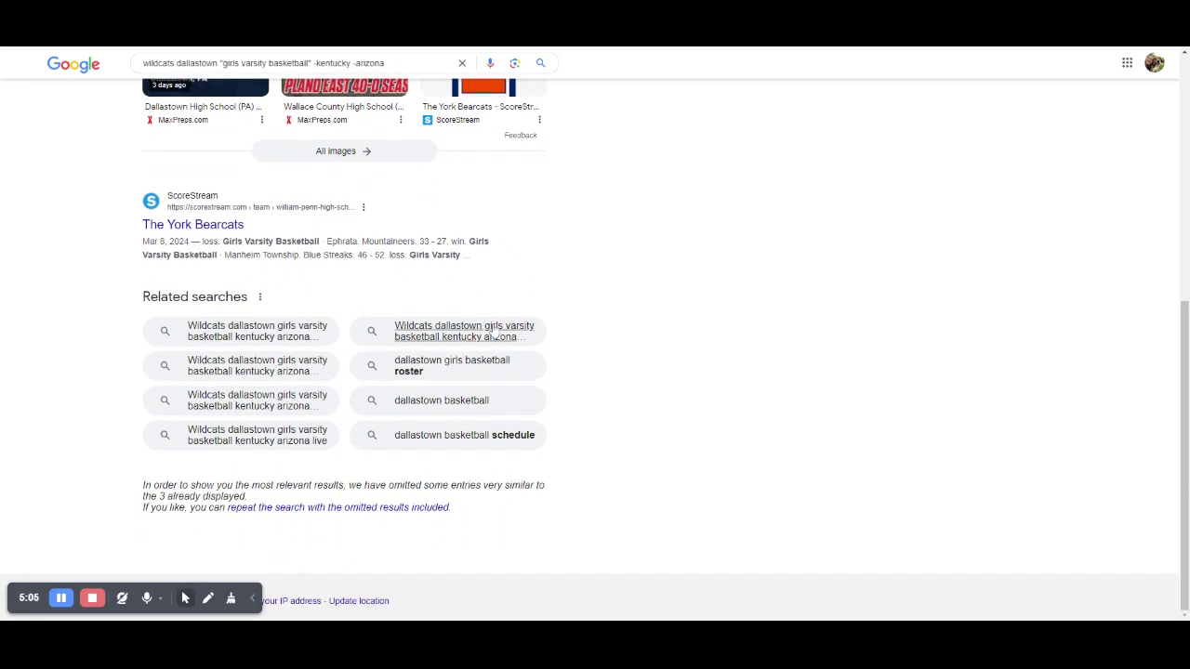
pyautogui.scroll(5, 492, 327)
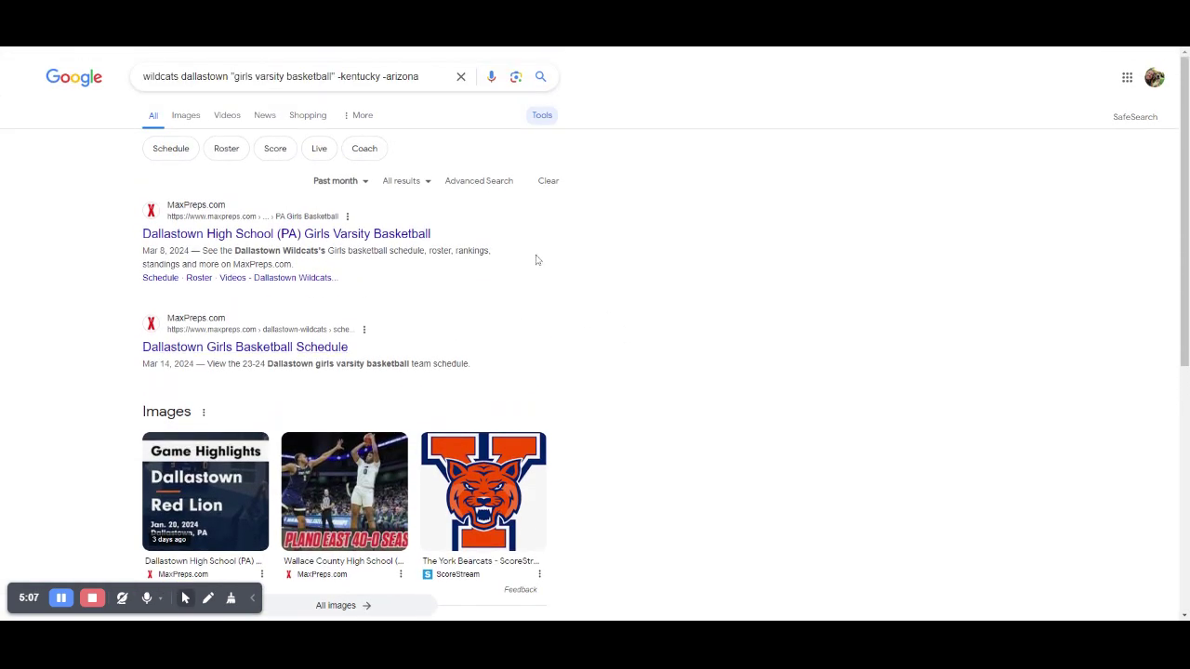
pyautogui.scroll(-5, 471, 524)
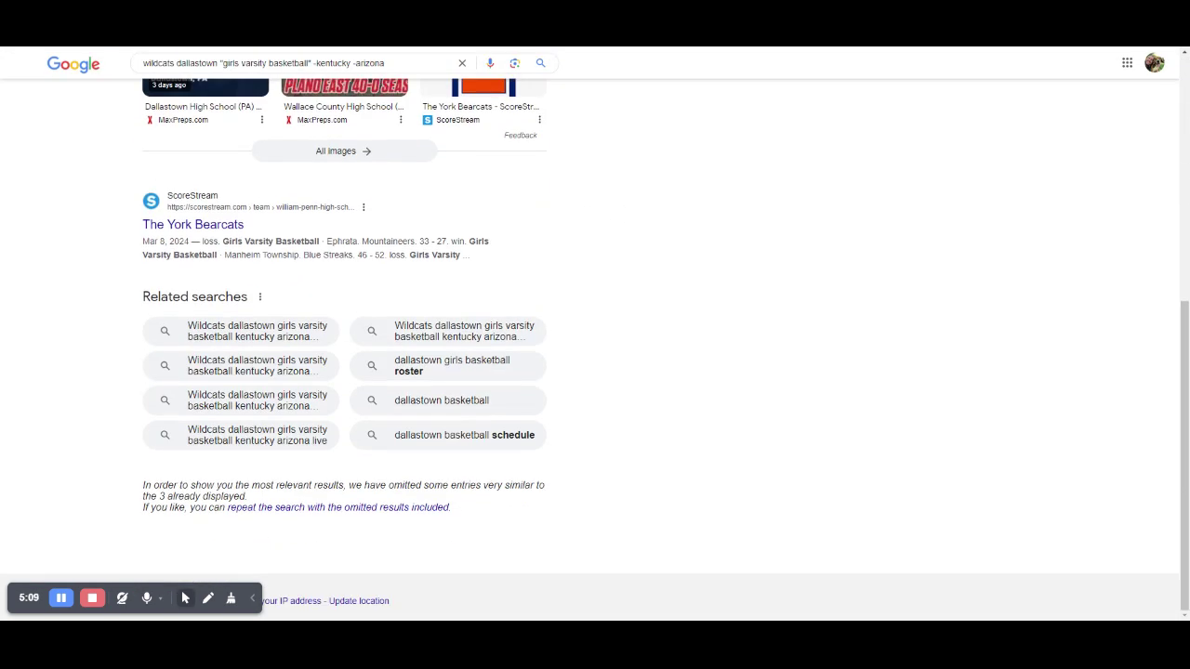
pyautogui.scroll(5, 547, 338)
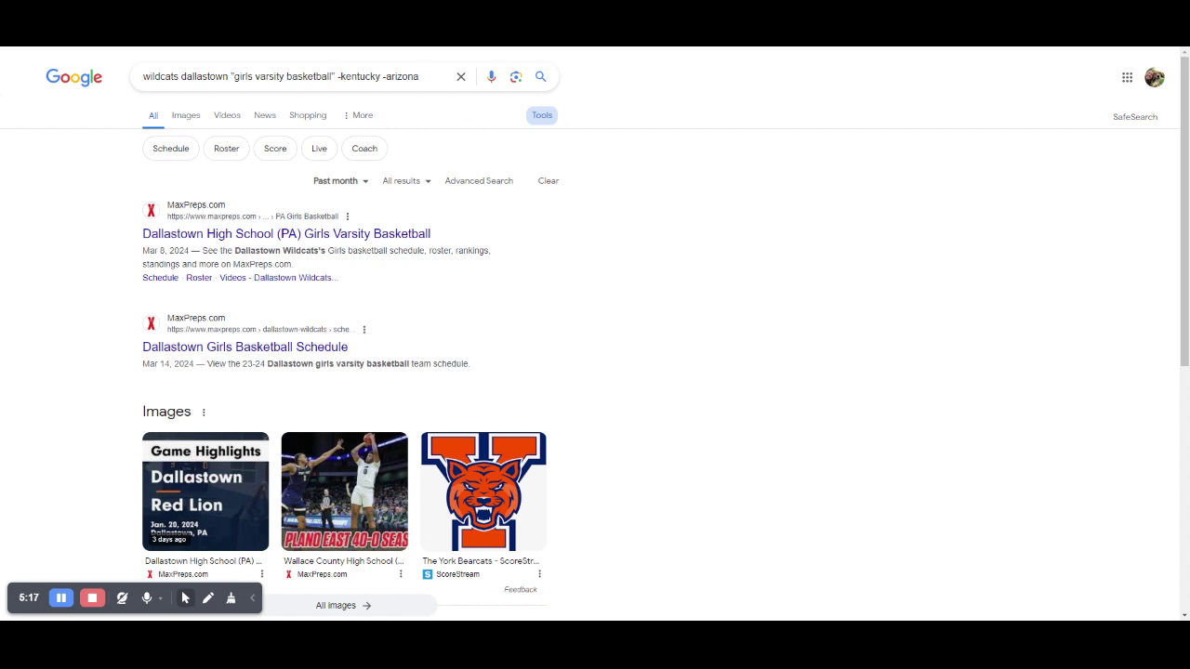
# - Clear the past month filter from the girls varsity basketball results
pyautogui.click(542, 115)
pyautogui.click(542, 115)
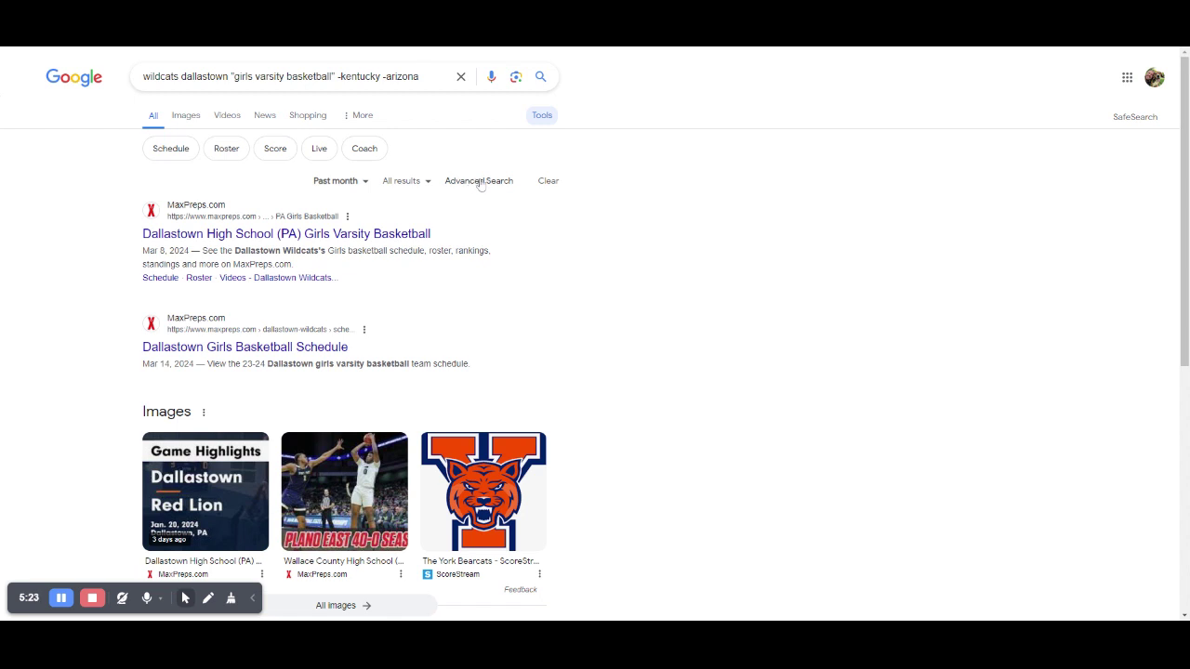
pyautogui.click(550, 182)
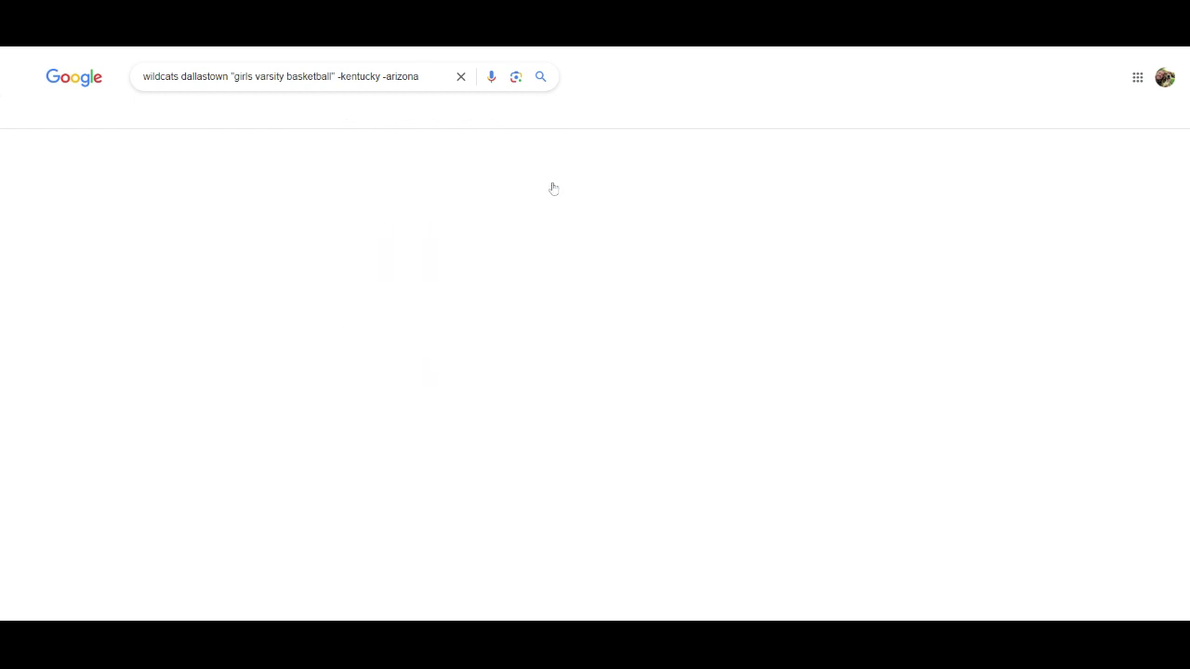